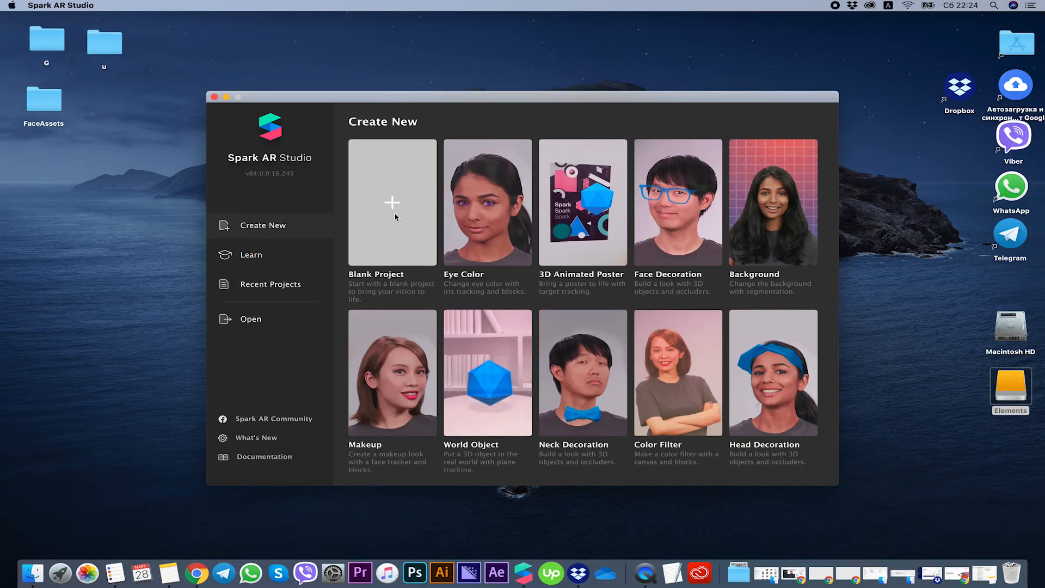
Create a blank project, maximize its window and enlarge the iPhone 8 simulator preview.
left_click(392, 207)
double_click(335, 80)
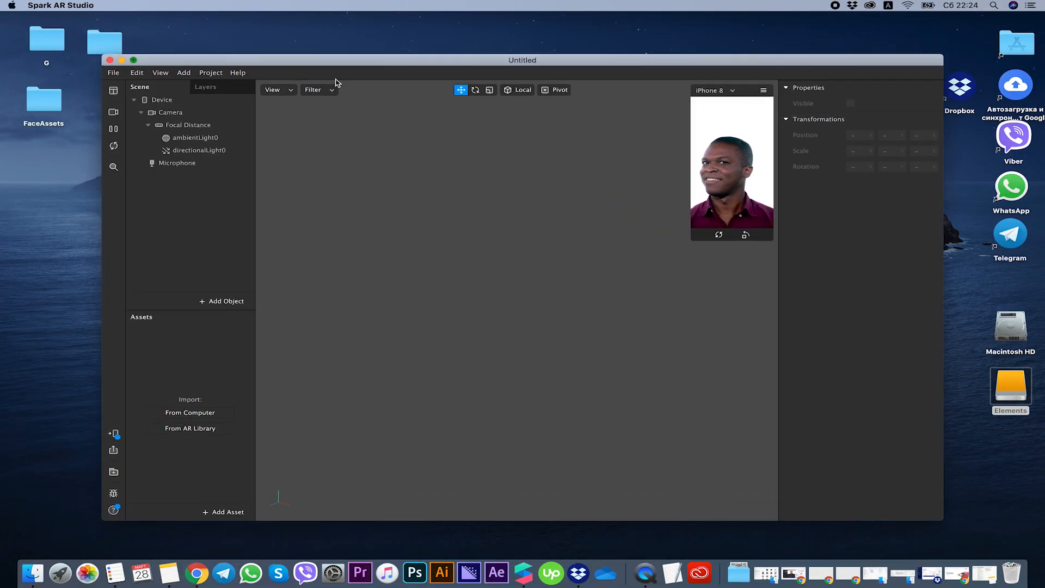
left_click_drag(803, 197, 611, 357)
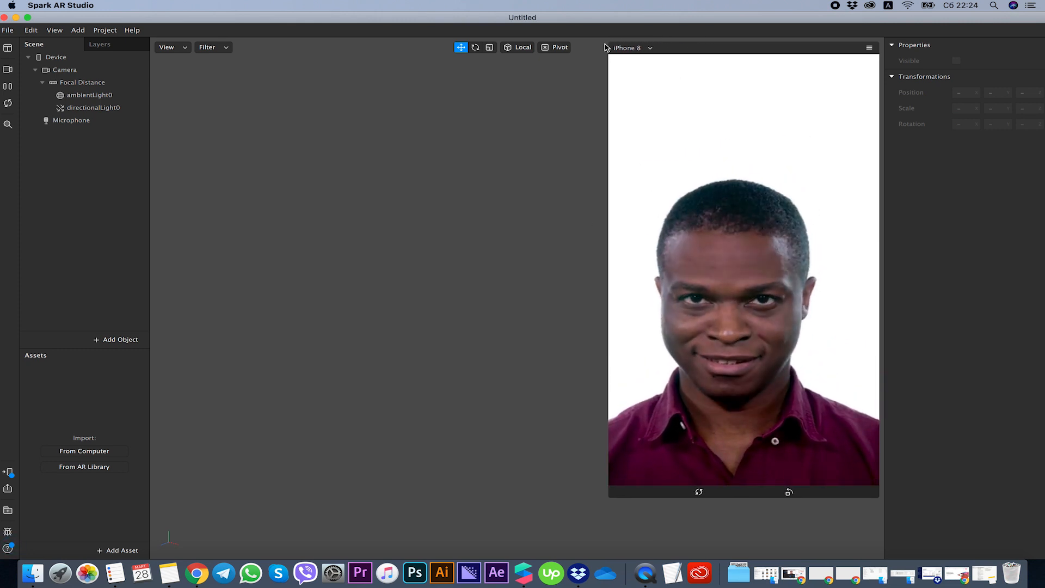
Try several real-time simulation faces and the built-in FaceTime HD camera as the preview source.
left_click(8, 69)
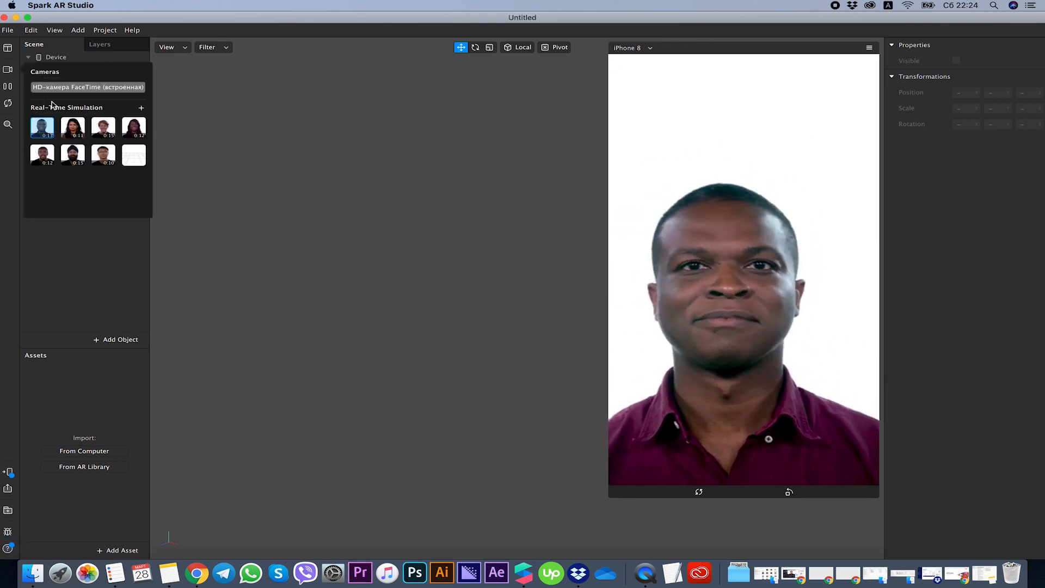
left_click(85, 131)
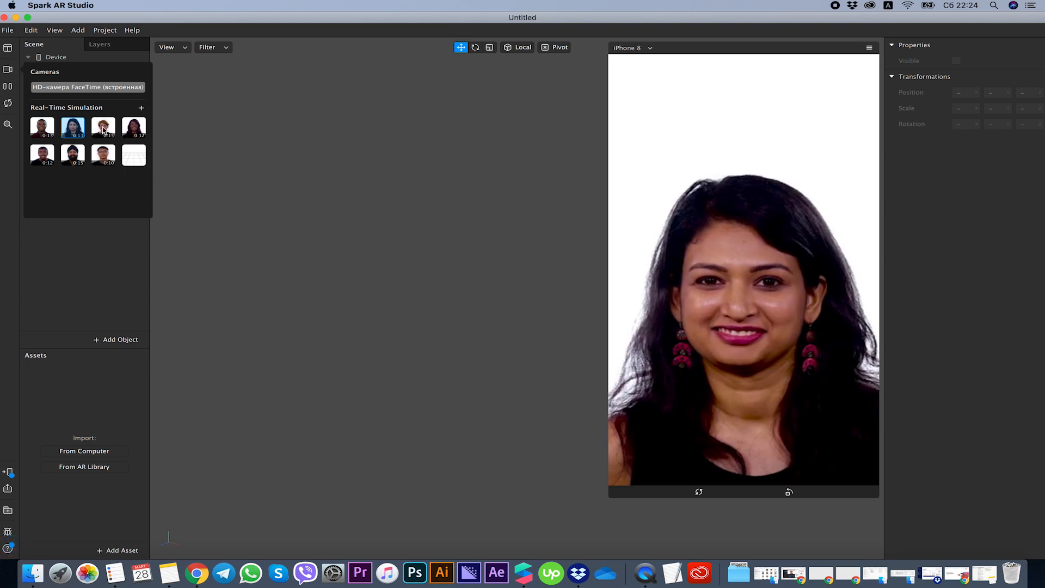
left_click(102, 131)
left_click(93, 156)
left_click(134, 127)
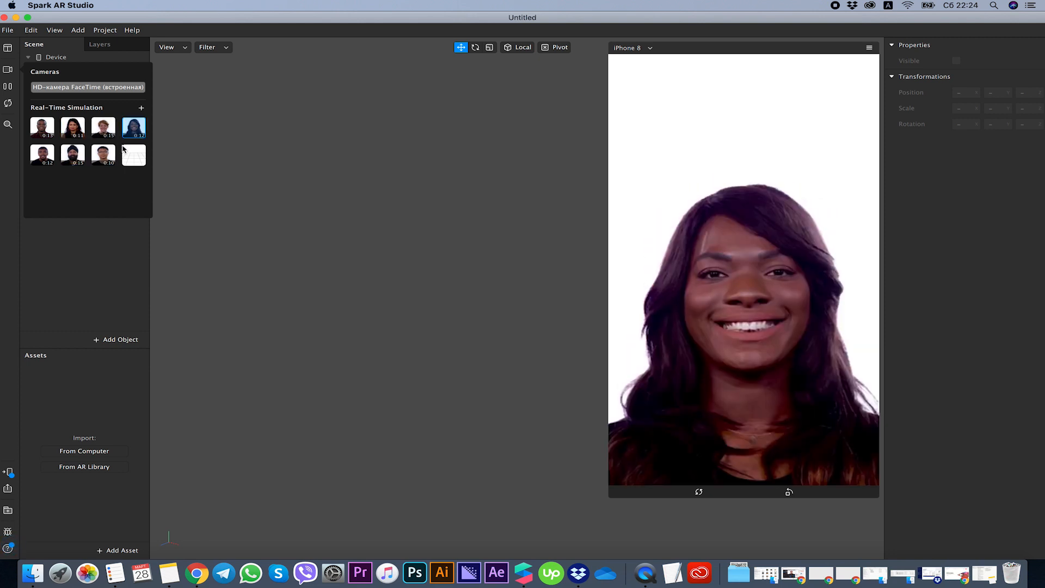
left_click(86, 89)
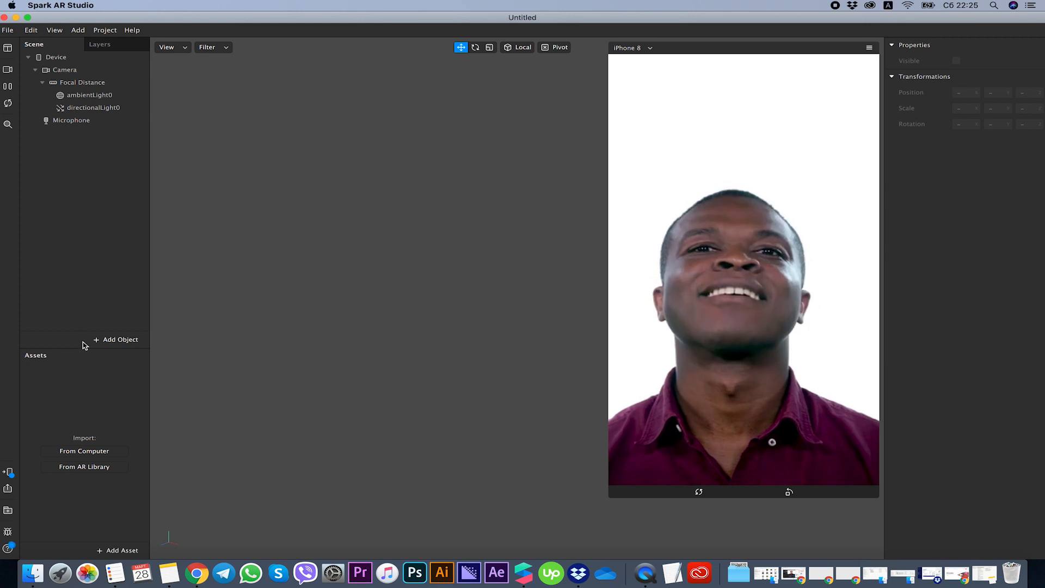
Add a face tracker to the scene and a face mesh as its child.
right_click(75, 204)
mouse_move(102, 210)
left_click(227, 212)
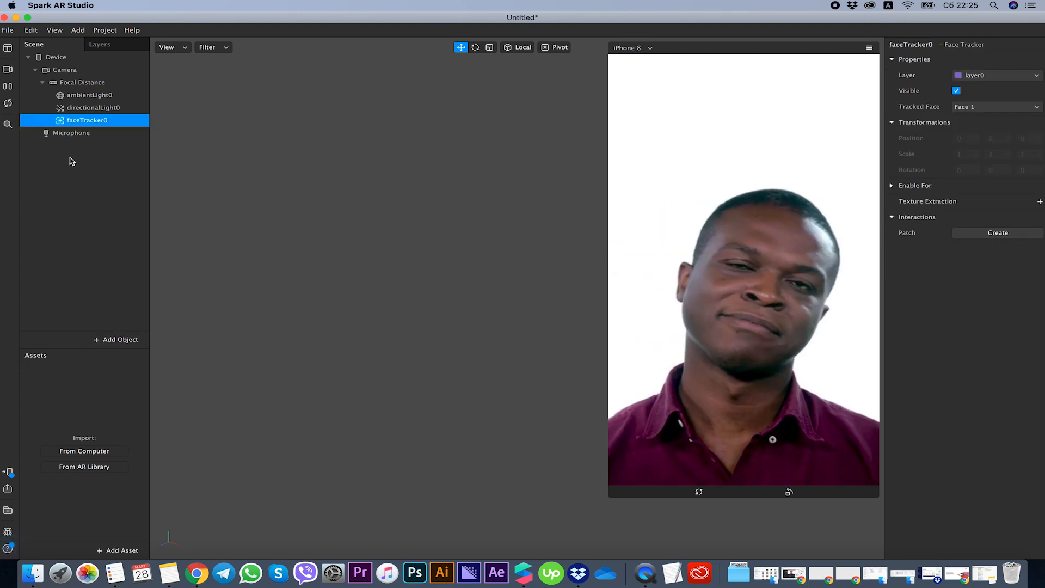
right_click(91, 125)
mouse_move(136, 137)
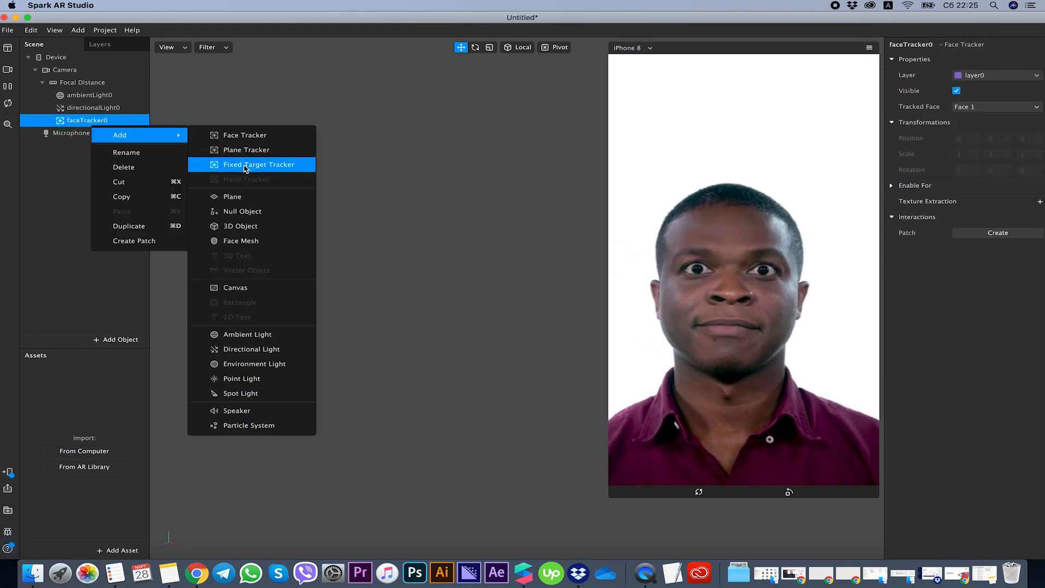
left_click(248, 241)
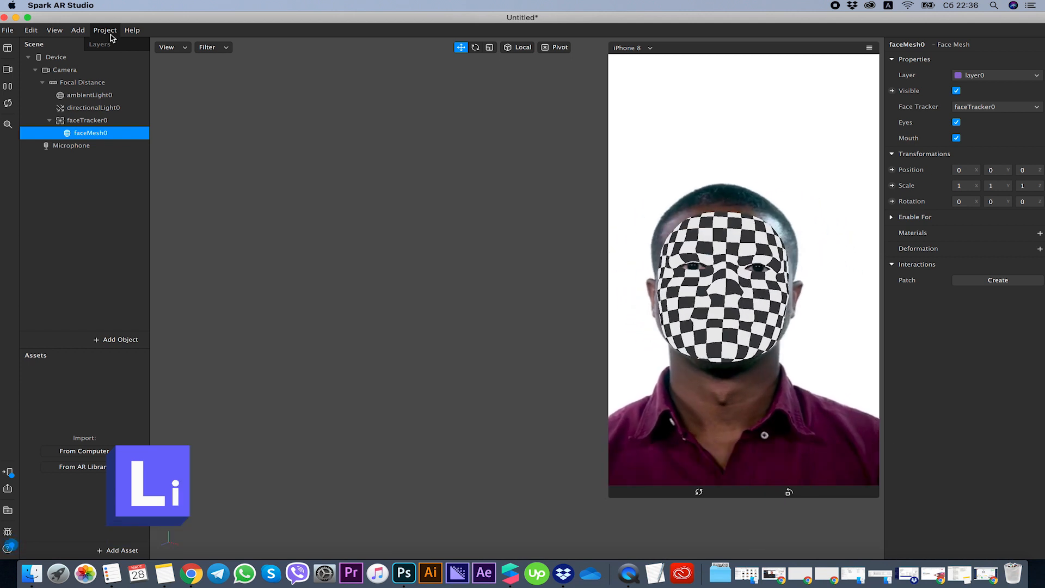
Open the Face Assets web page from the program's help and download the Face Reference Assets archive.
left_click(105, 31)
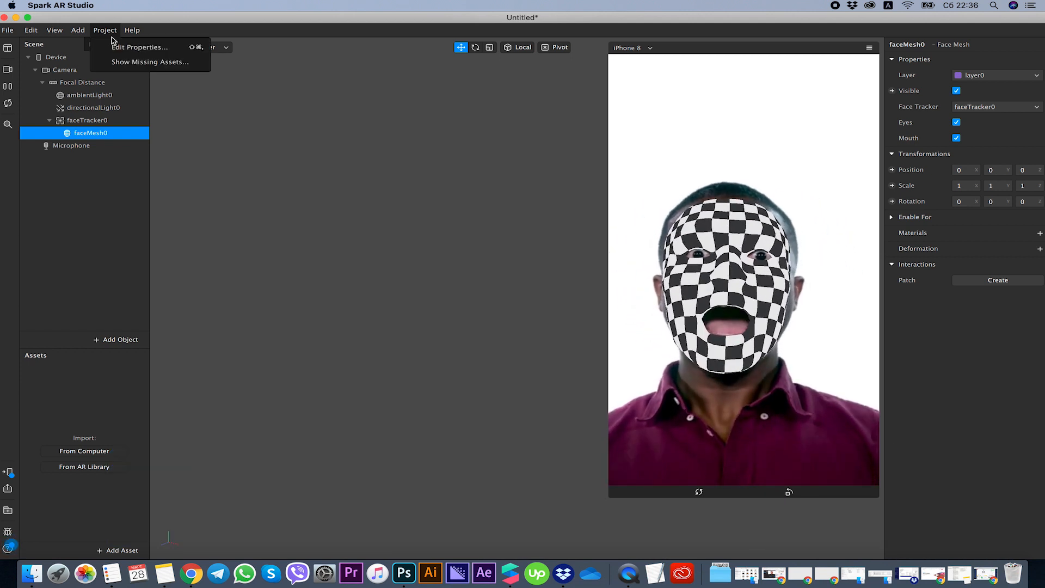
mouse_move(132, 30)
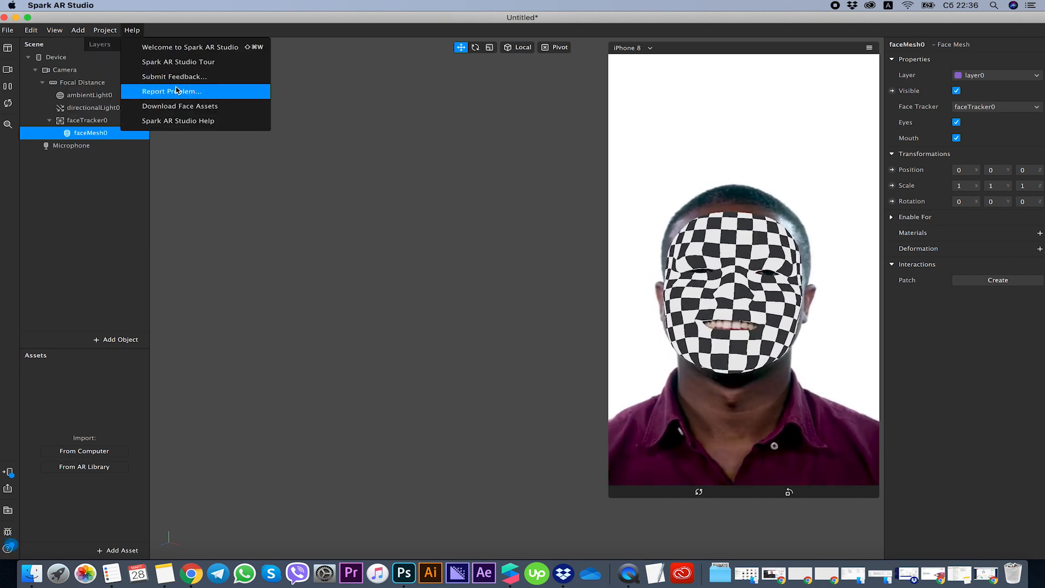
left_click(175, 105)
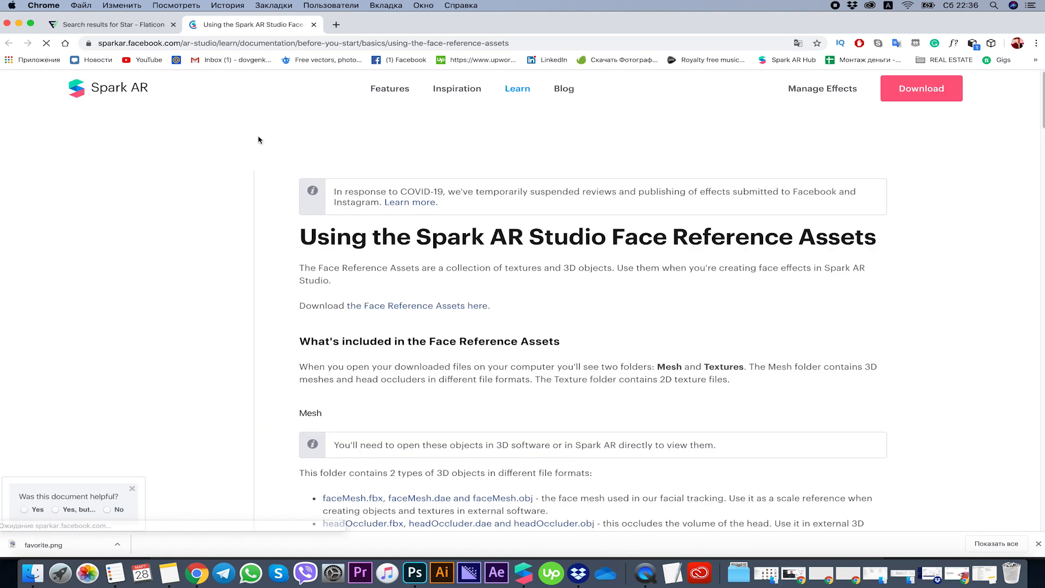
left_click(392, 308)
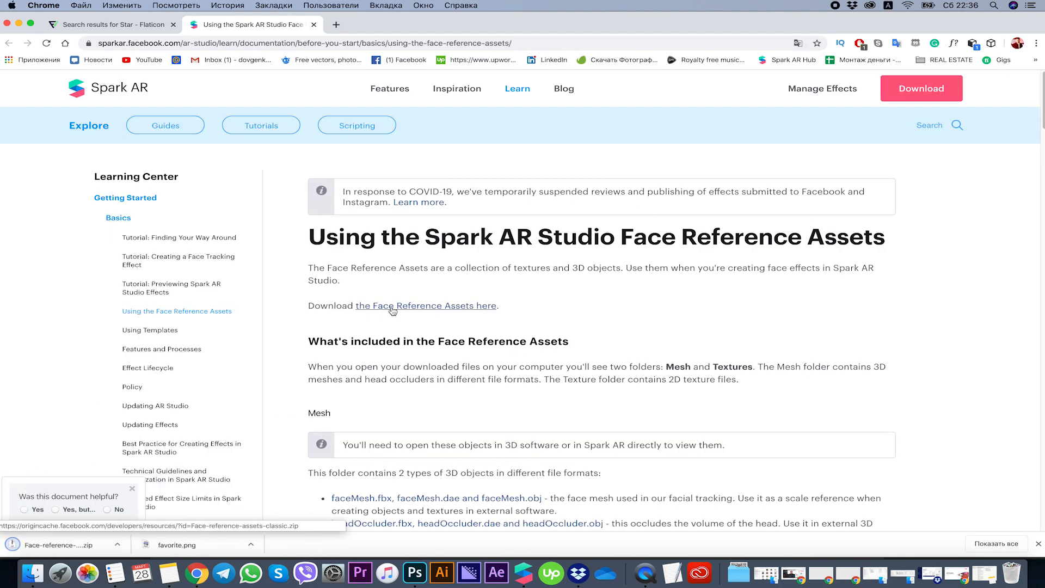
Extract the downloaded Face Reference Assets archive, look through the FaceAssets 2 folder and open its Textures subfolder.
left_click_drag(370, 25, 514, 28)
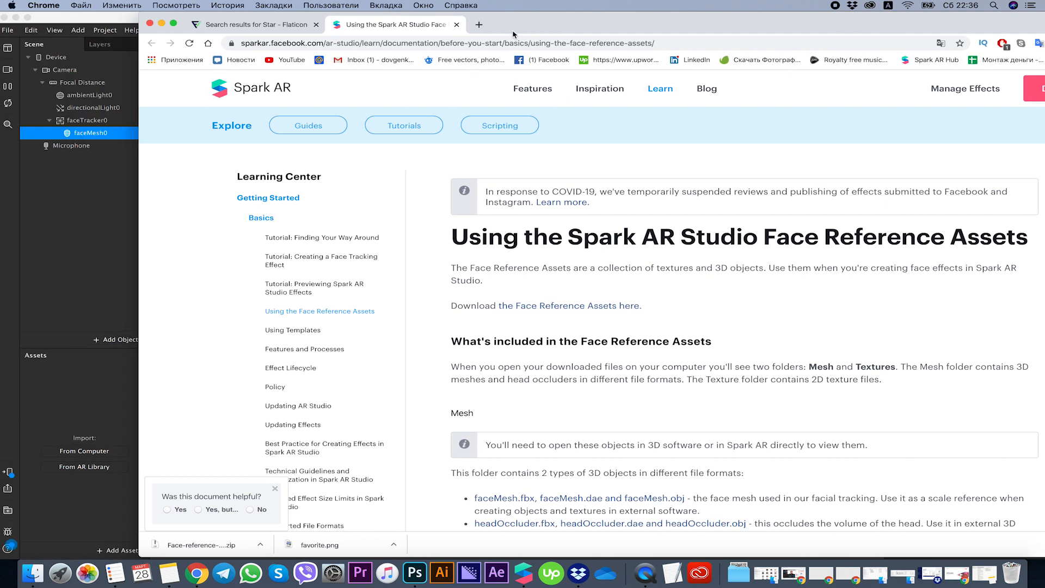
left_click(180, 545)
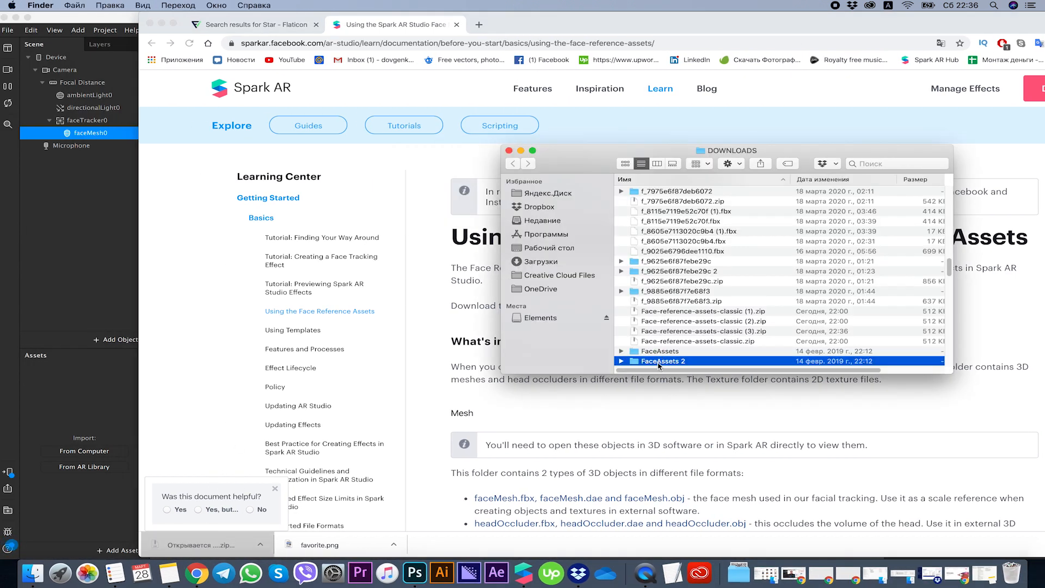
double_click(659, 362)
left_click_drag(606, 148, 271, 144)
left_click(322, 199)
double_click(321, 199)
left_click(178, 162)
double_click(355, 192)
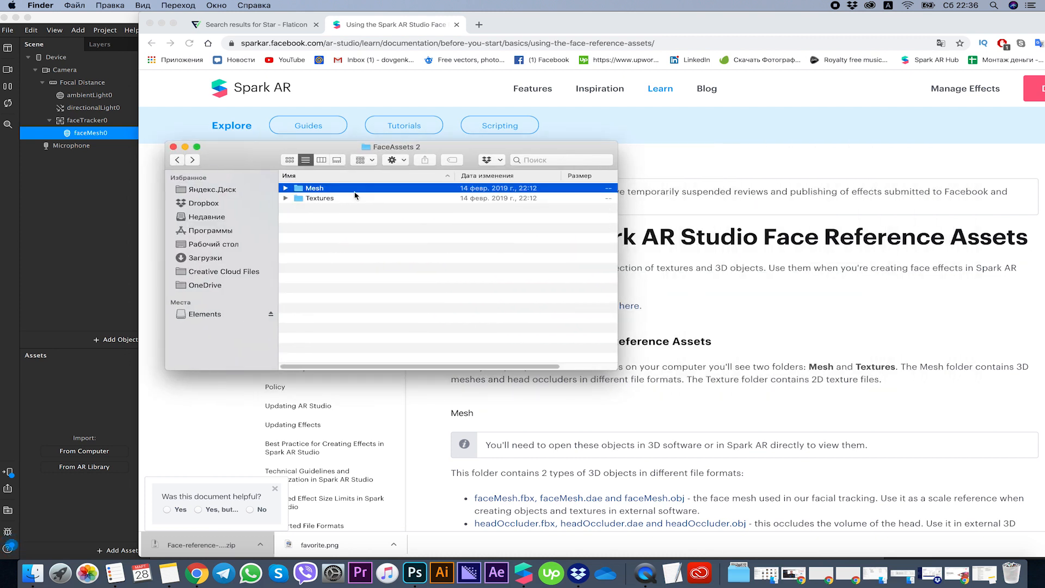
left_click(177, 159)
left_click(320, 201)
double_click(320, 199)
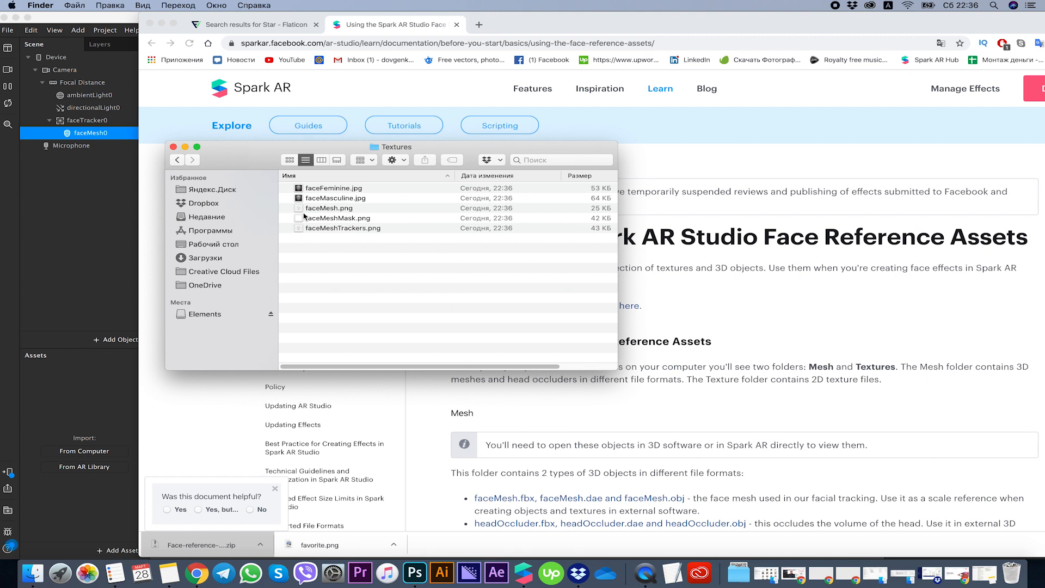
Launch Photoshop, return to the Textures folder in Finder and preview the faceFeminine.jpg texture.
left_click(417, 578)
left_click(33, 573)
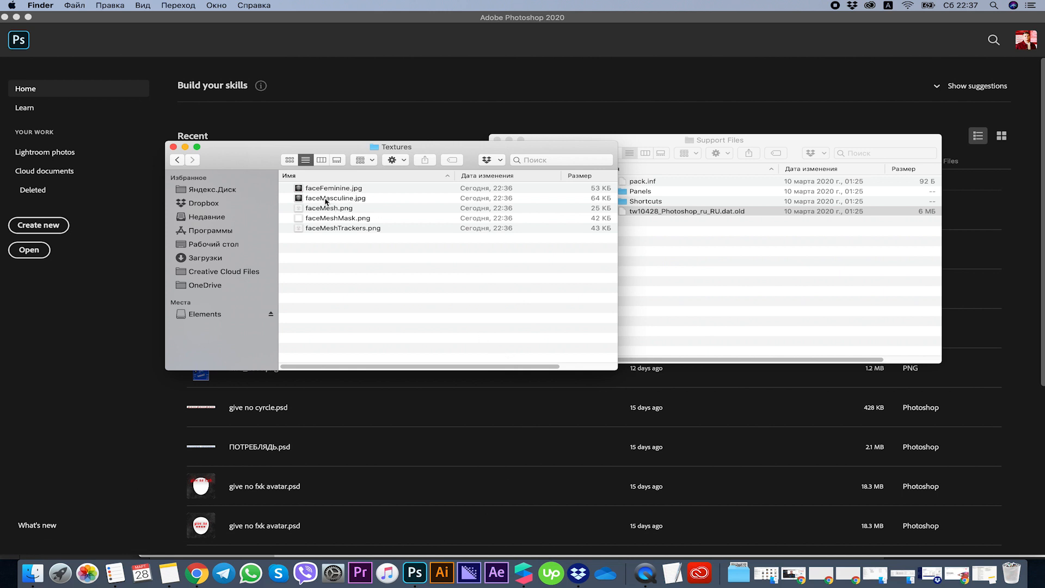
left_click(325, 200)
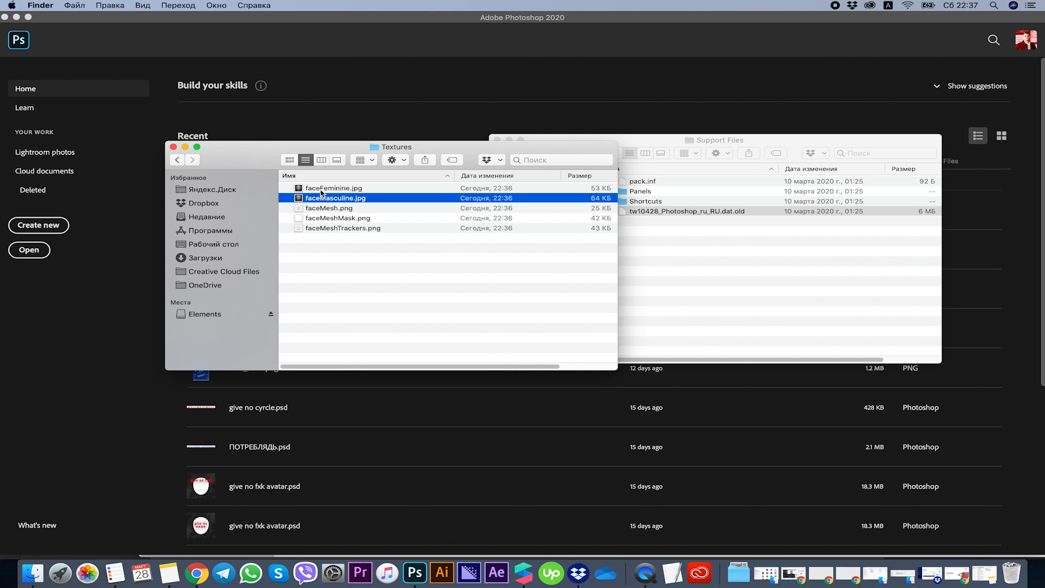
double_click(321, 190)
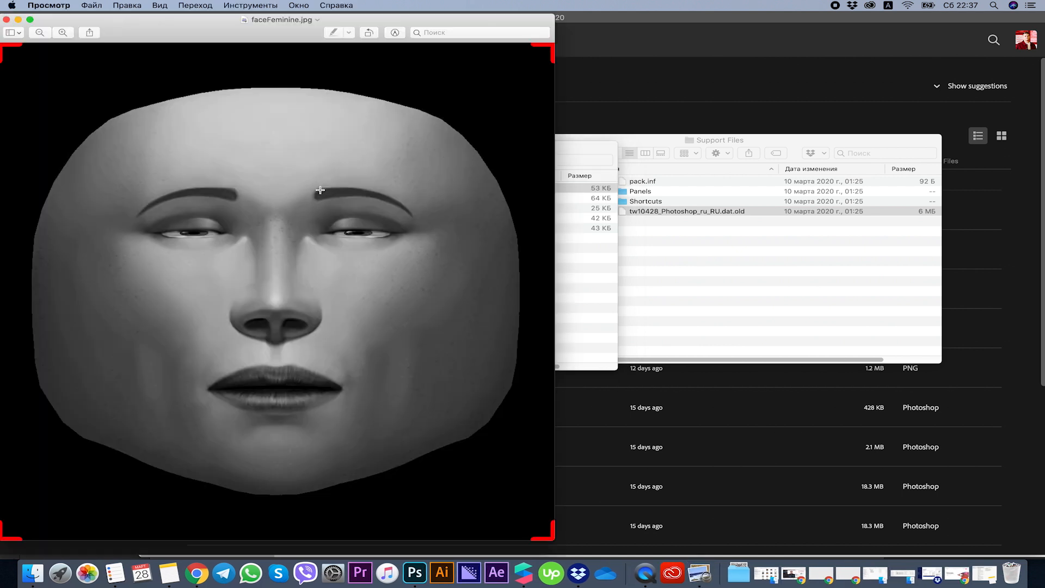
key("Down")
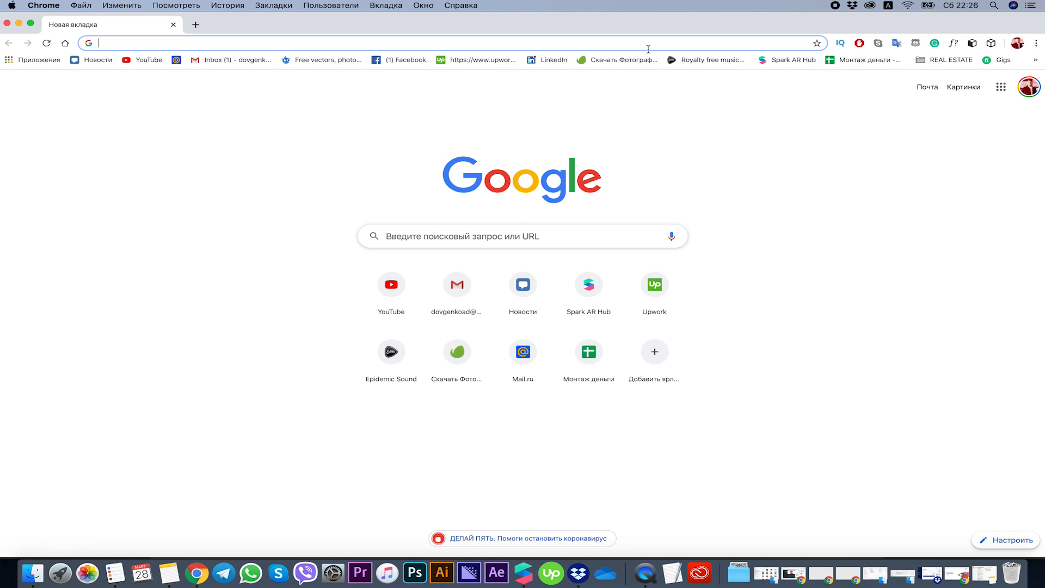
Switch to Chrome, open flaticon.com, dismiss the premium offer and search the icons for "star".
type("flatic")
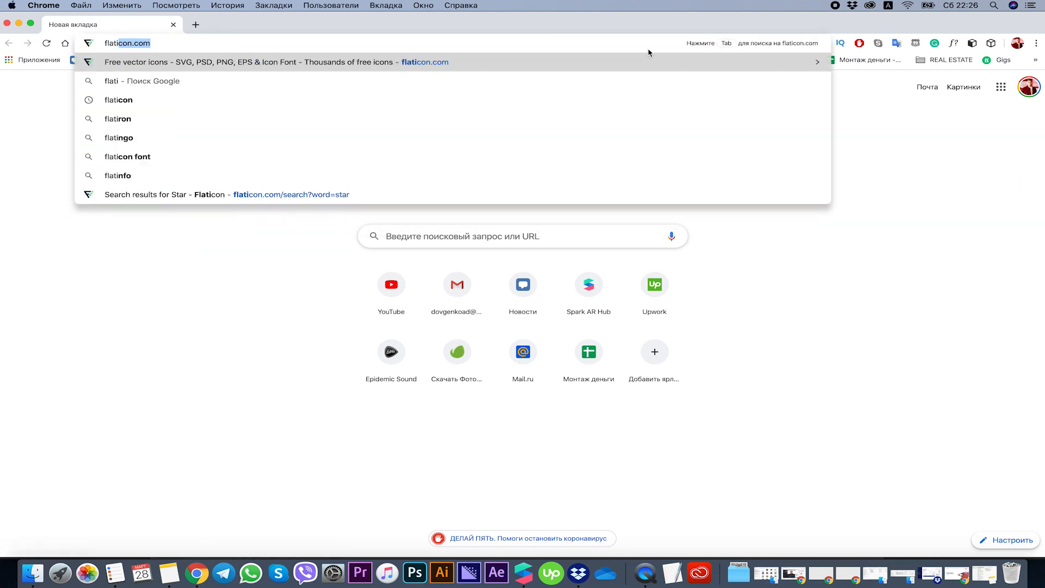
key("Return")
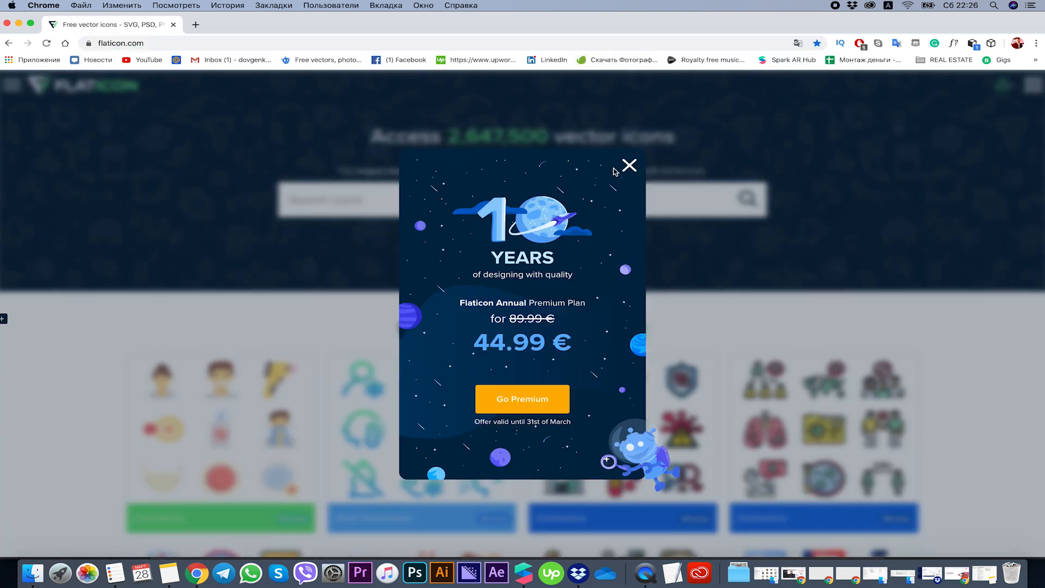
left_click(623, 165)
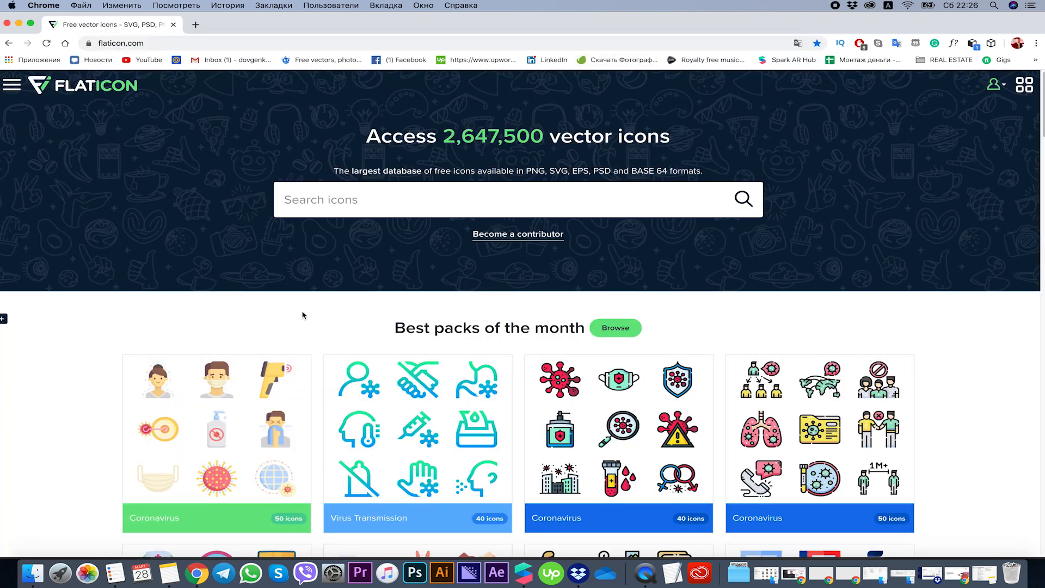
left_click(351, 201)
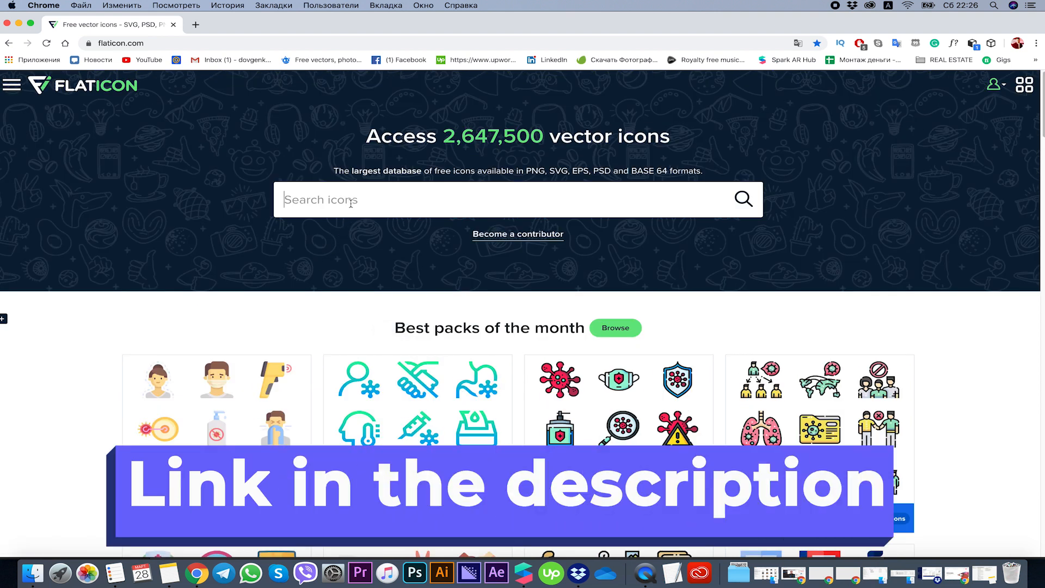
type("star")
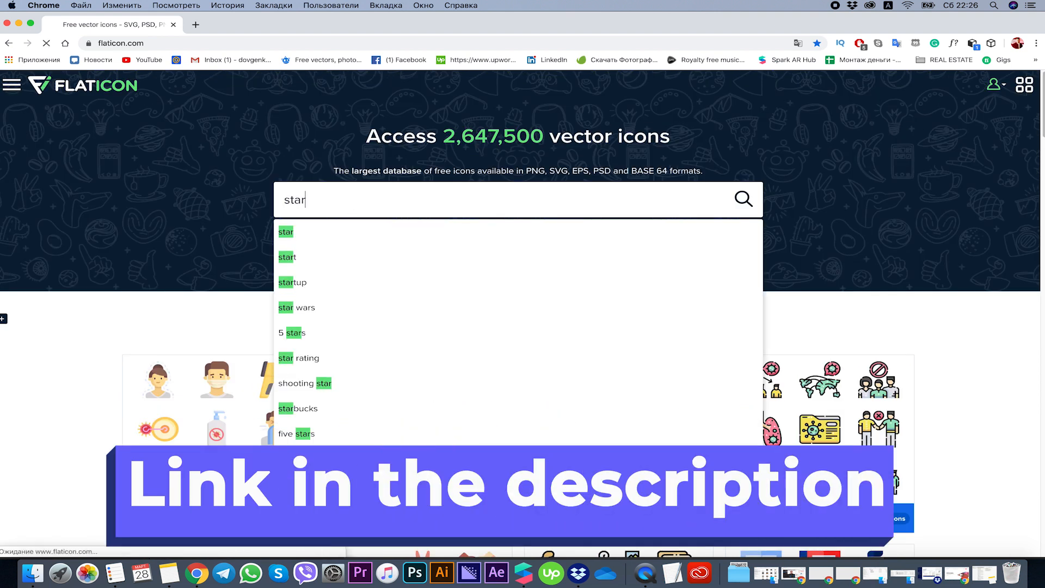
key("Return")
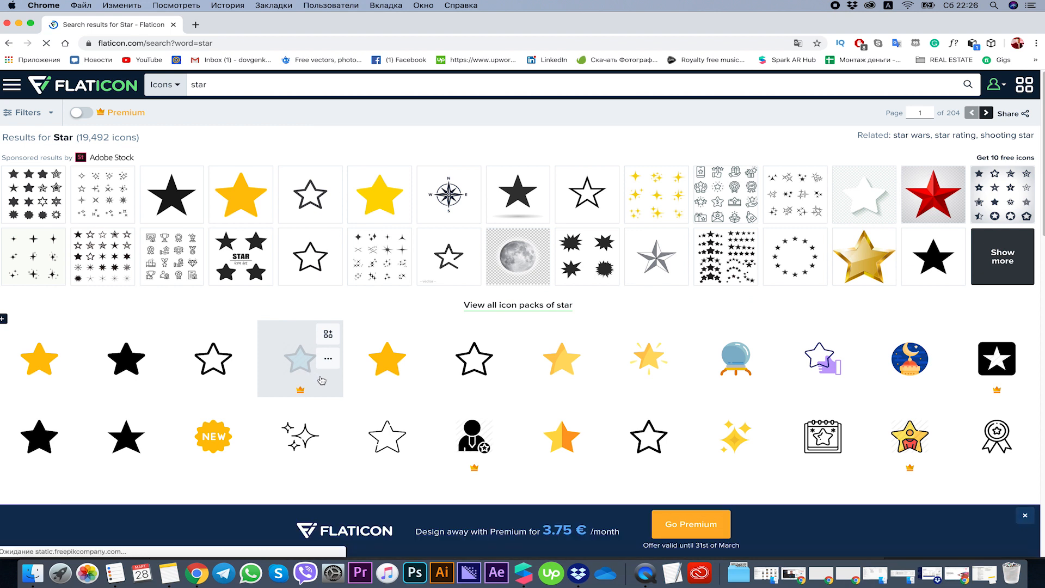
Open the free black outlined star icon from the results and download it as a 512px PNG.
scroll(387, 360, "down", 1)
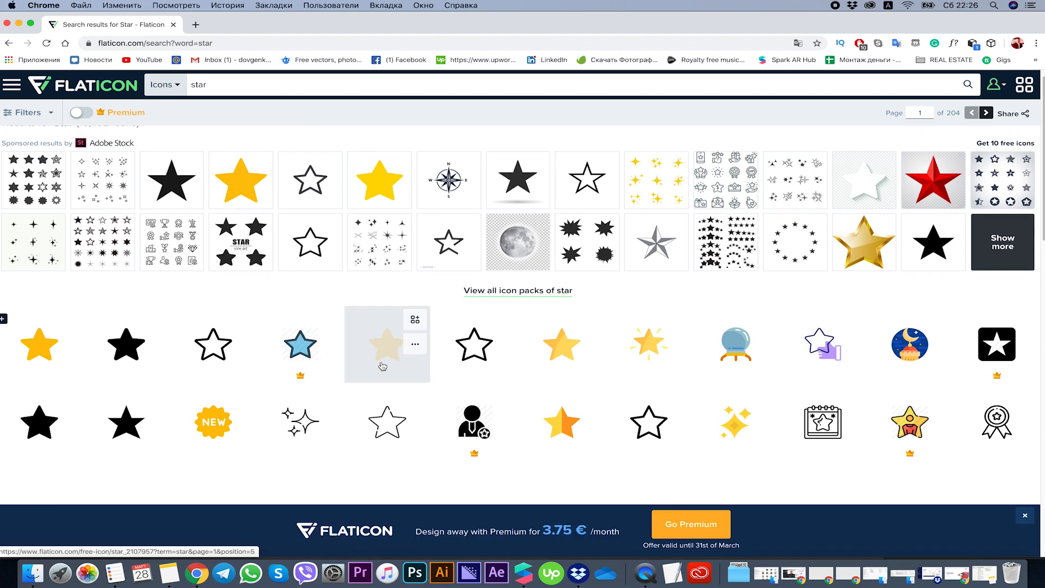
left_click(474, 347)
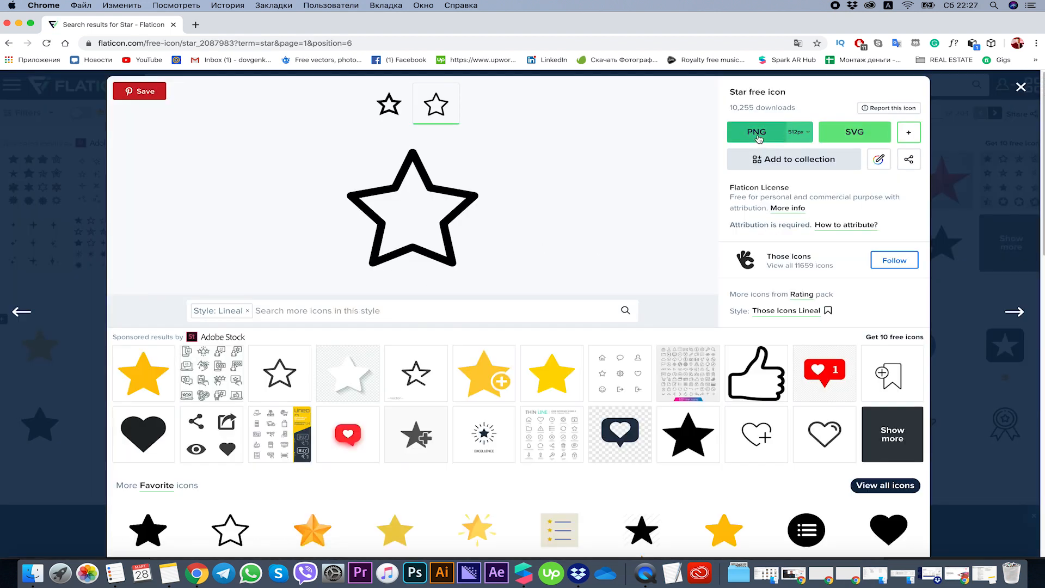
left_click(759, 138)
left_click(610, 265)
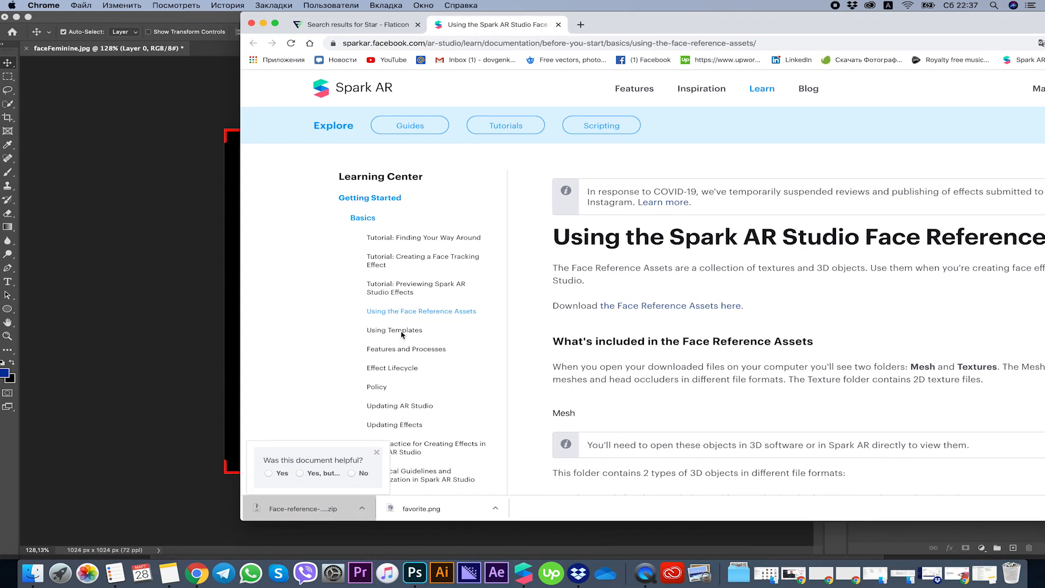
Place favorite.png into the faceFeminine.jpg document in Photoshop and move the star onto the left-hand cheek, at about X 375 px, Y 512 px.
left_click_drag(401, 506, 158, 428)
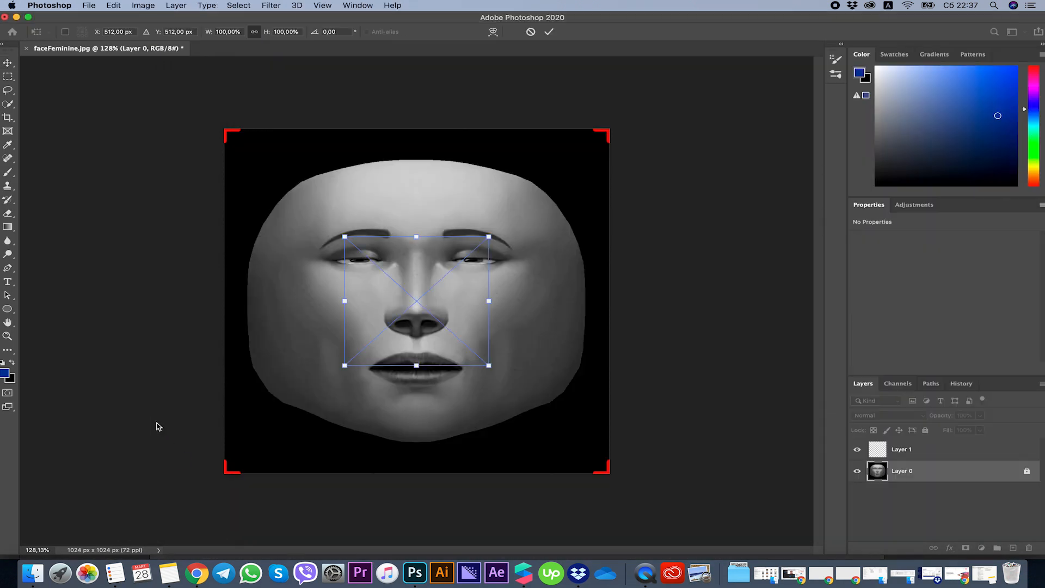
scroll(392, 337, "up", 4, "alt")
scroll(394, 335, "down", 1, "alt")
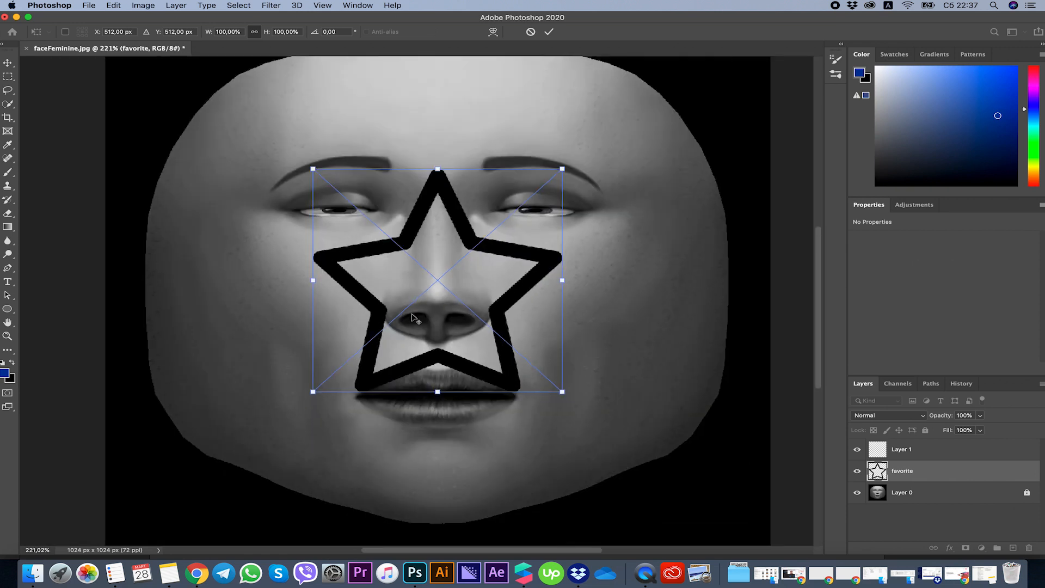
left_click_drag(450, 235, 337, 238)
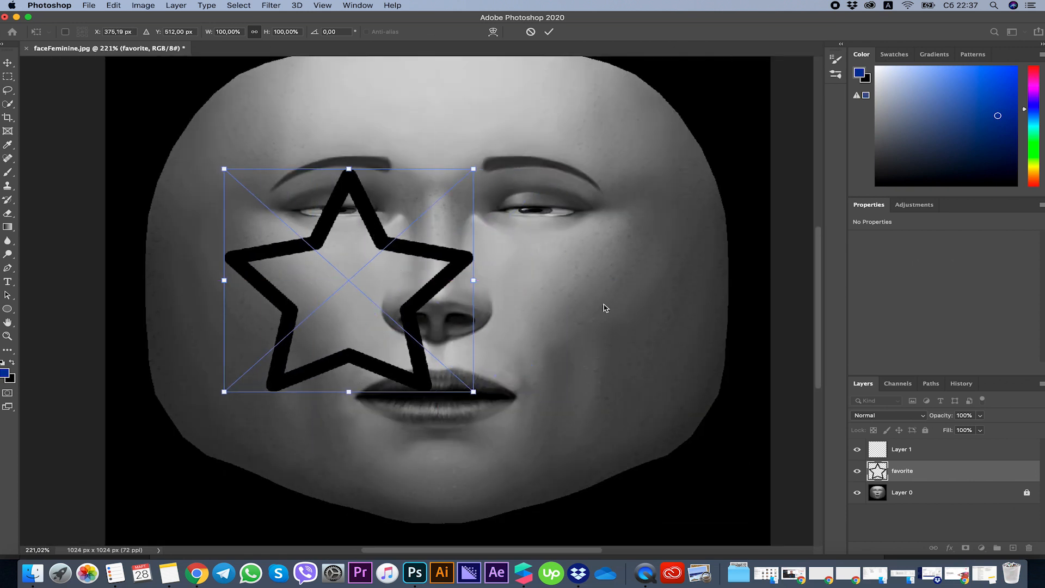
key("Return")
Apply a white (#ffffff) Color Overlay layer style to the favorite star layer.
double_click(964, 470)
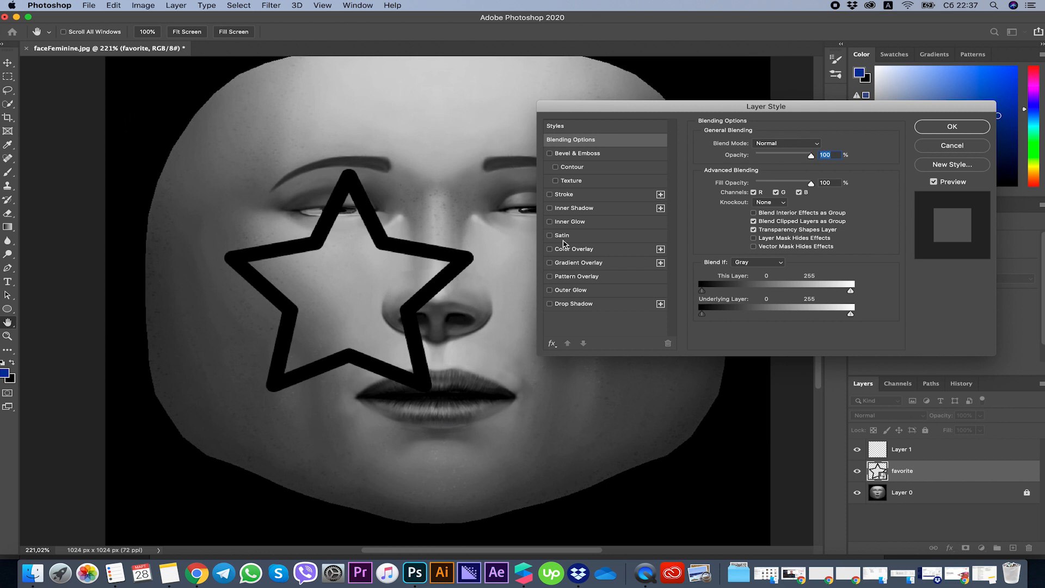
left_click(567, 247)
left_click(817, 148)
left_click_drag(525, 267, 385, 110)
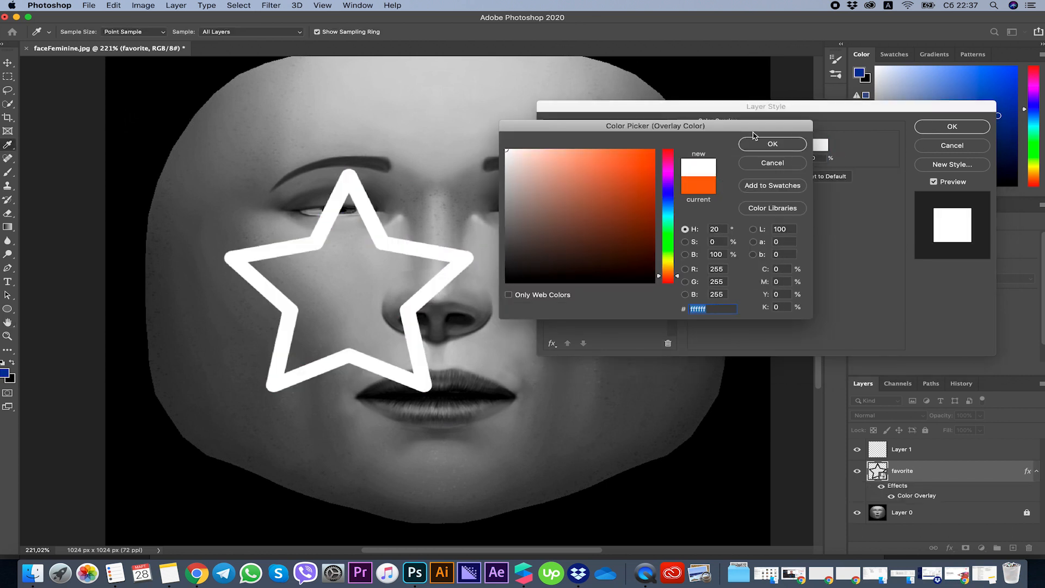
left_click(765, 144)
left_click(929, 131)
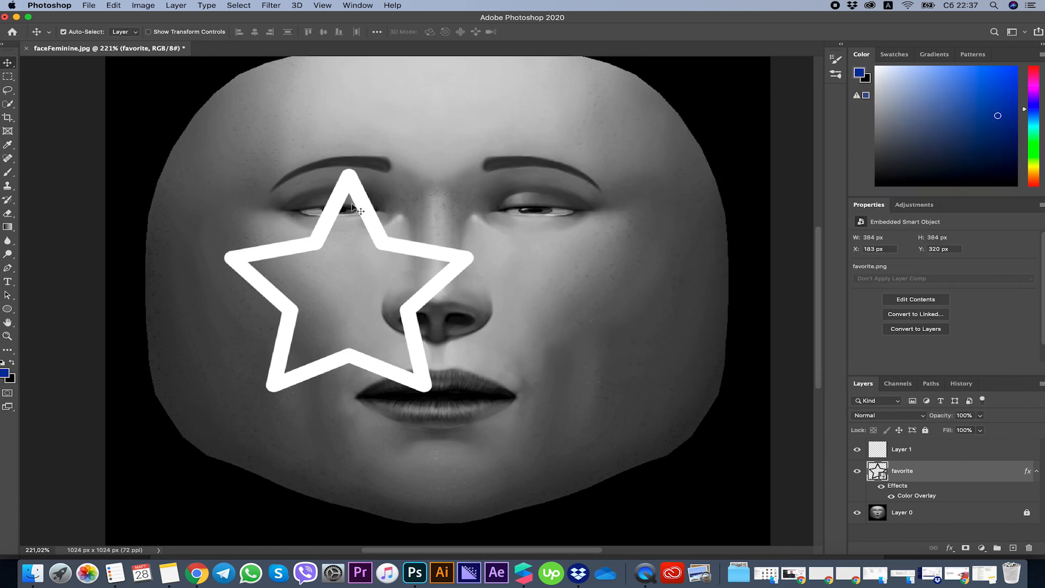
Shrink the star on the left-hand cheek and add the text "ARTI.creator", scaled down to about 136 by 18 px.
key("super+t")
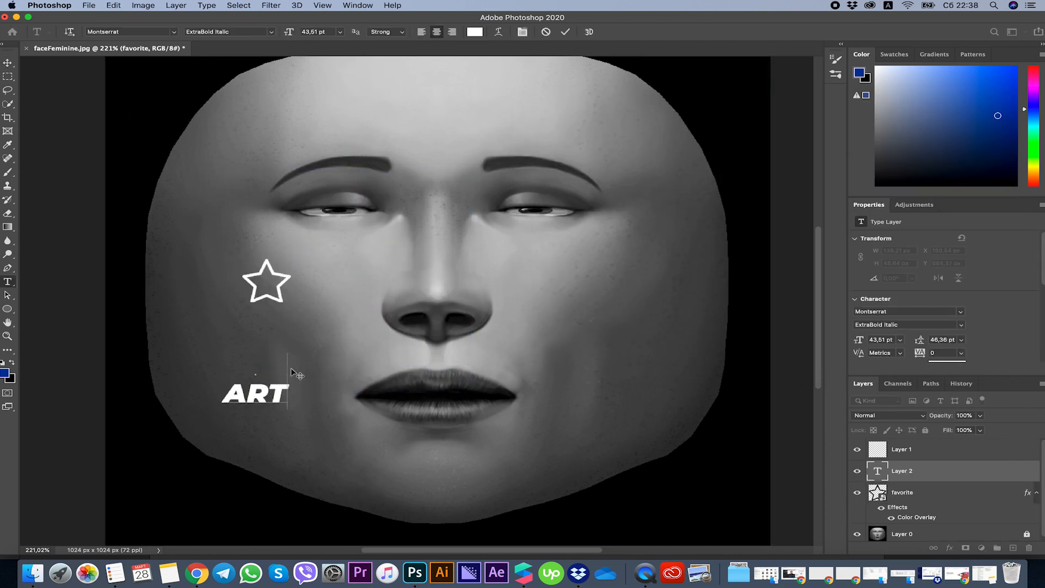
type("I.")
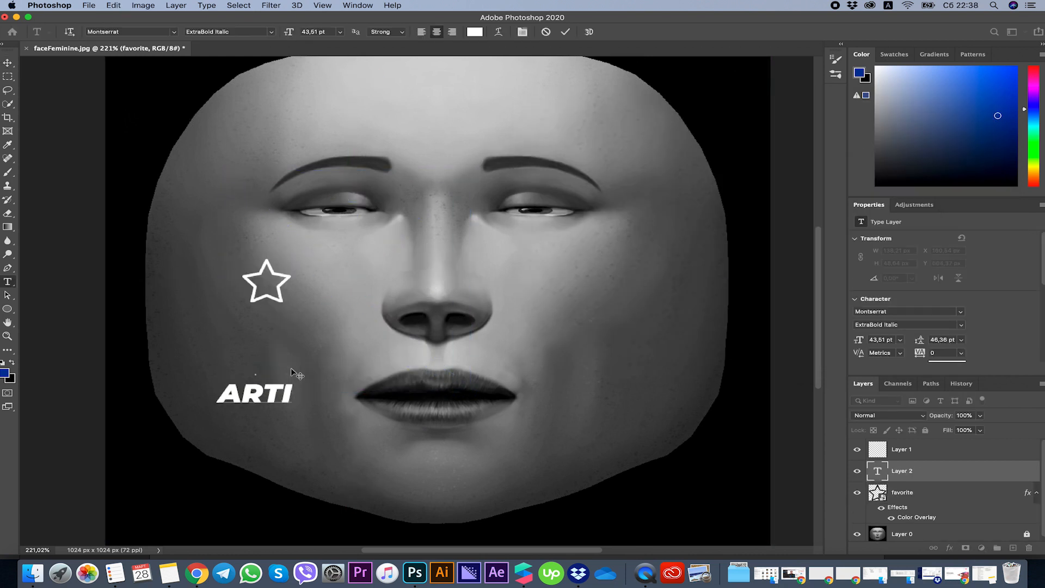
type("crea")
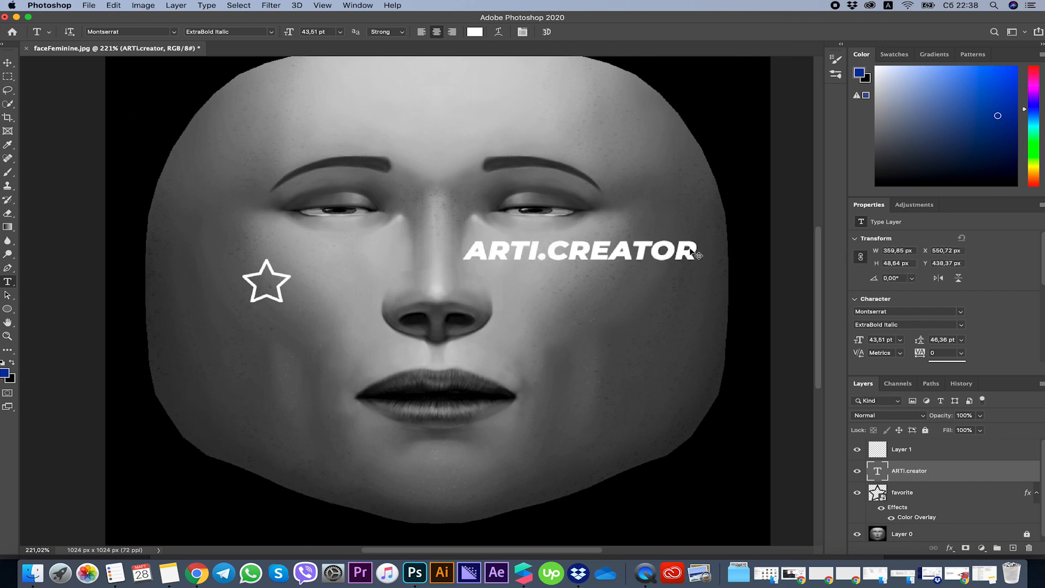
key("super+t")
left_click_drag(697, 238, 555, 250)
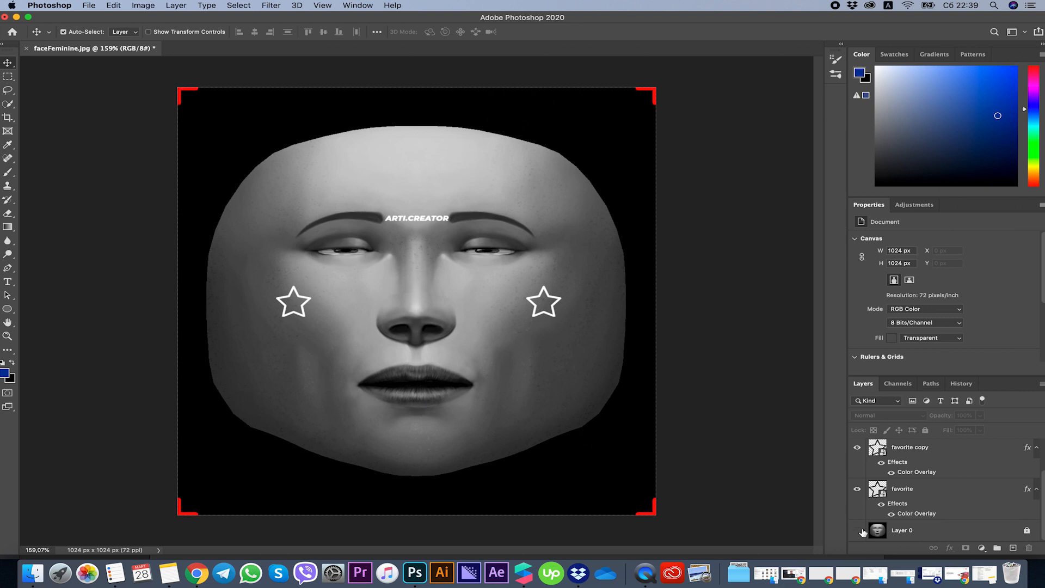
Hide the face reference on Layer 0 and export the document as faceFeminine.png.
left_click(858, 531)
left_click(89, 6)
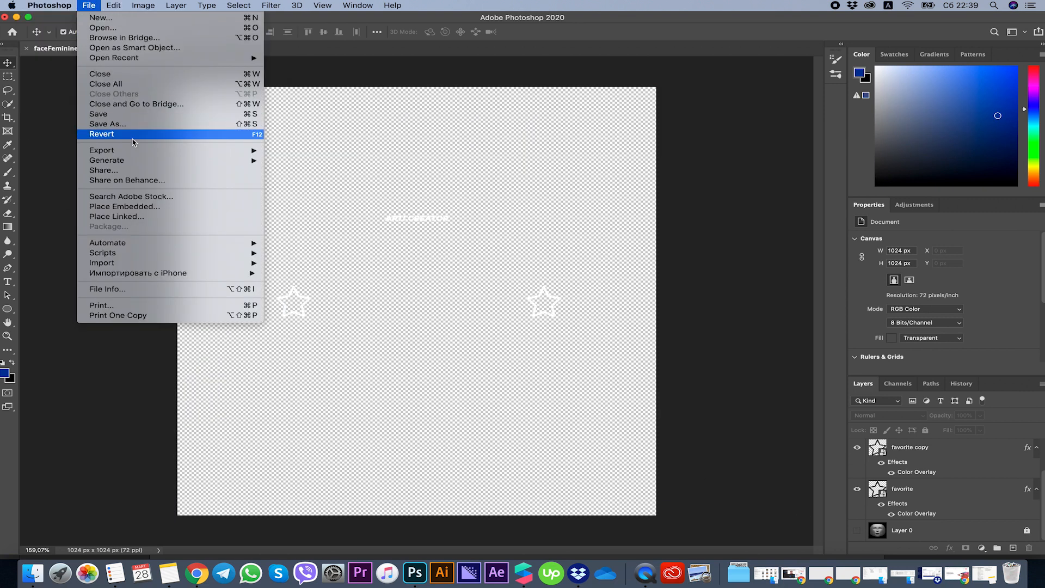
mouse_move(143, 155)
left_click(291, 153)
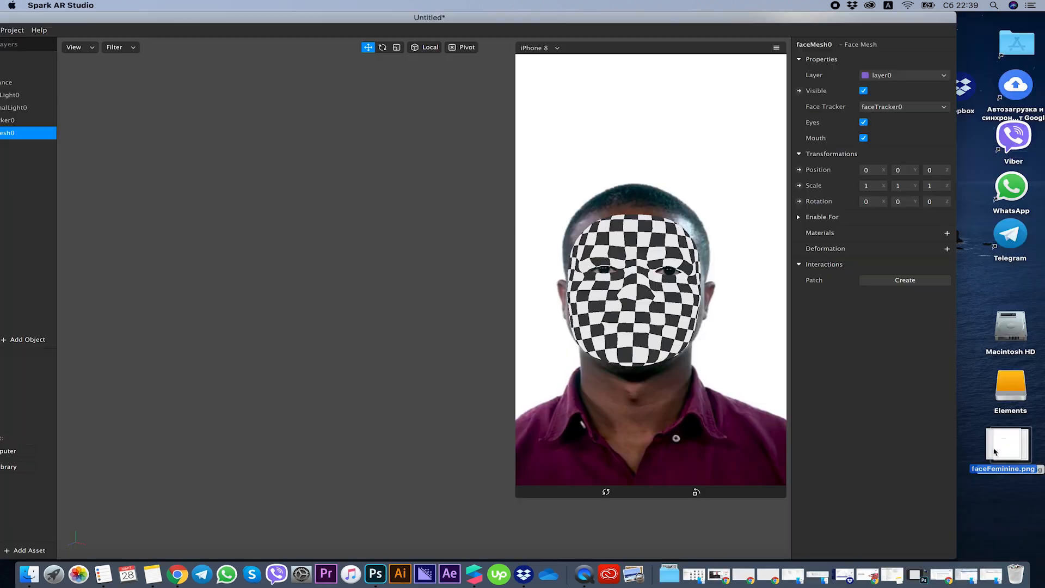
Import faceFeminine.png from the desktop into the Spark AR Studio assets and enlarge the project window to fill the screen.
left_click_drag(1010, 444, 24, 382)
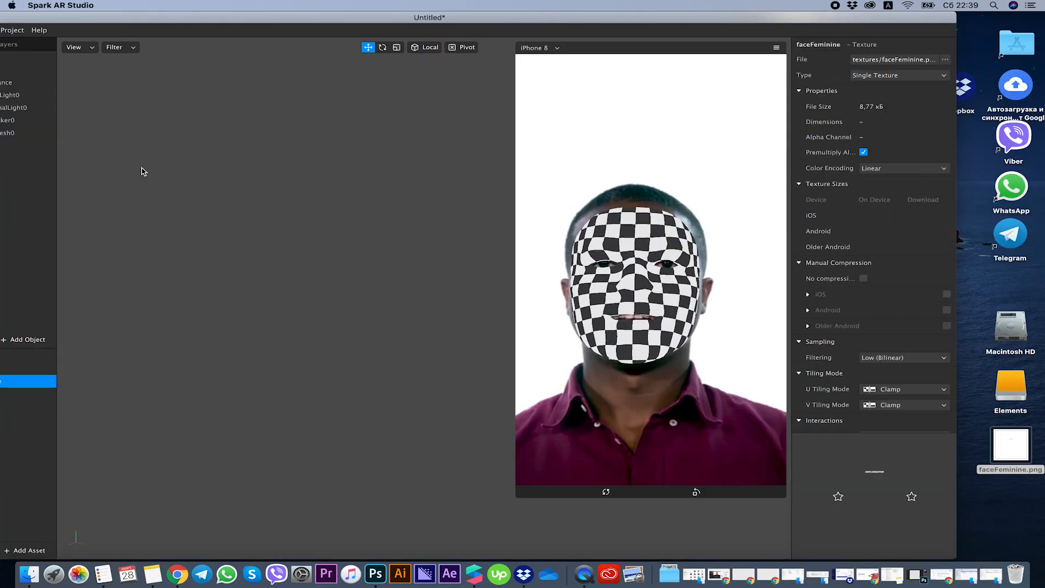
double_click(189, 19)
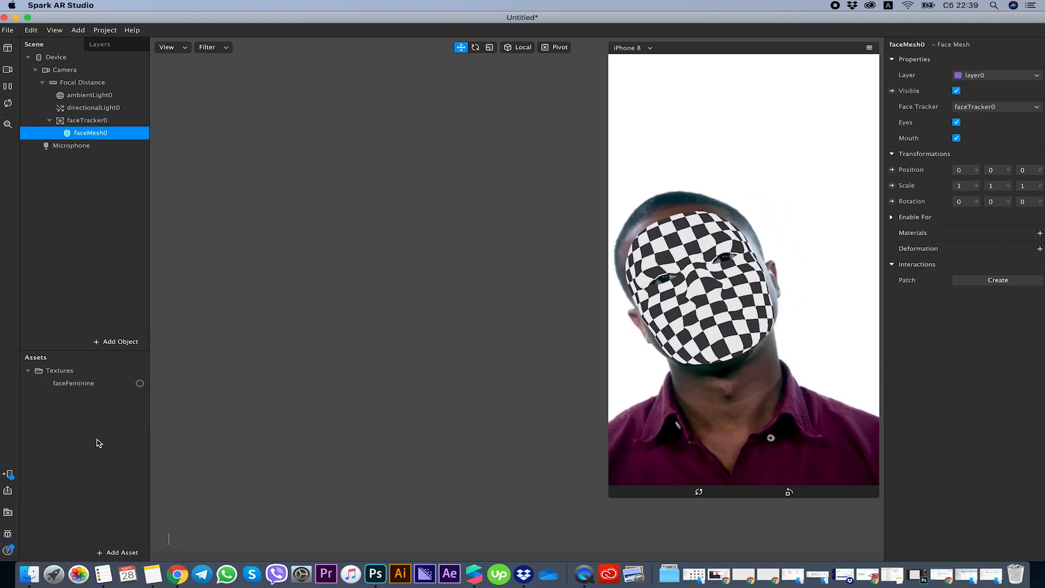
Create a new material asset and name it STAR.
left_click(108, 550)
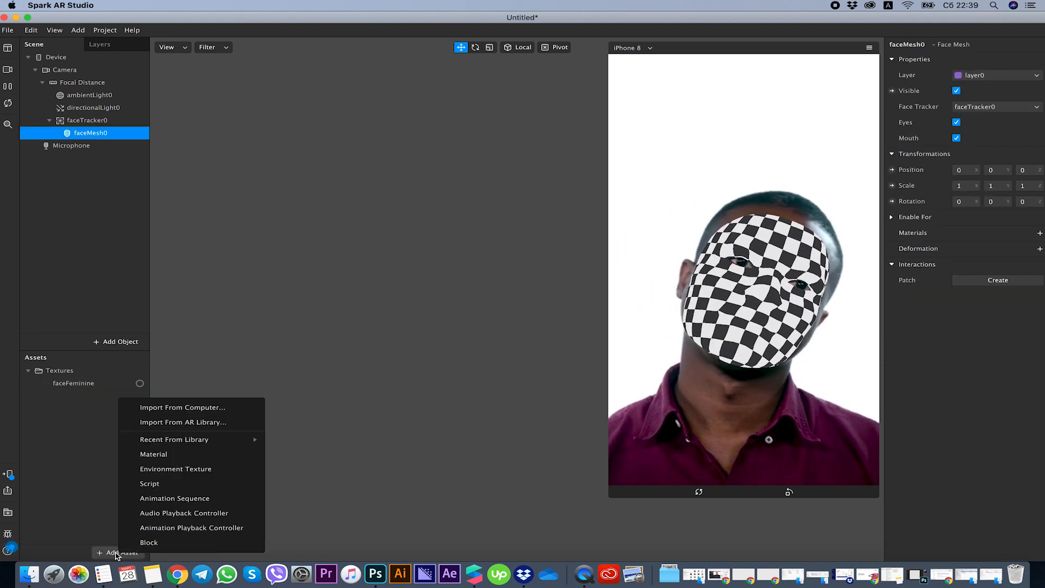
left_click(162, 453)
type("STAR")
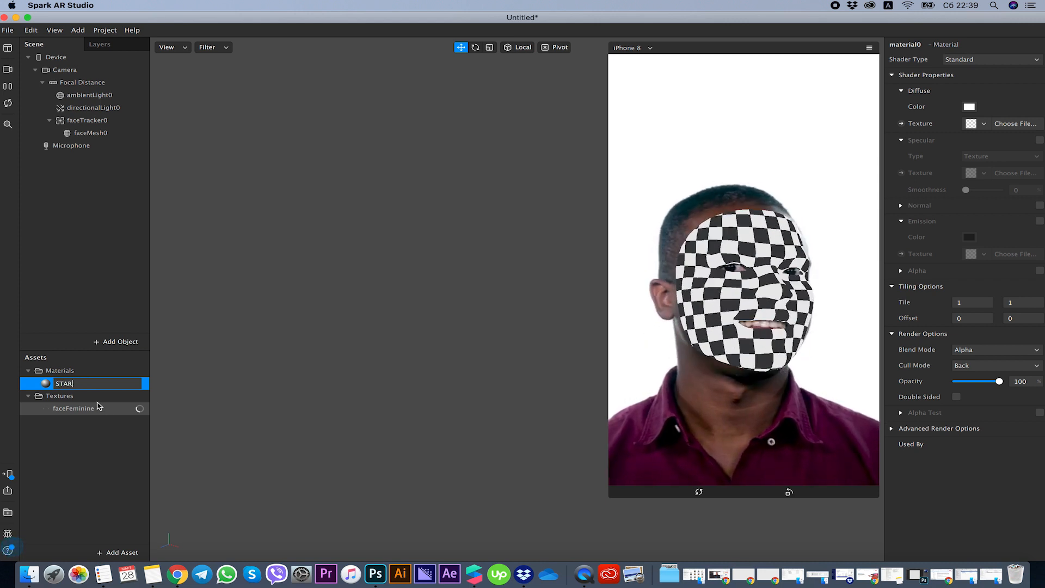
left_click(61, 454)
Set the STAR material's shader type to Flat and enable Alpha with faceFeminine as its texture.
left_click(71, 383)
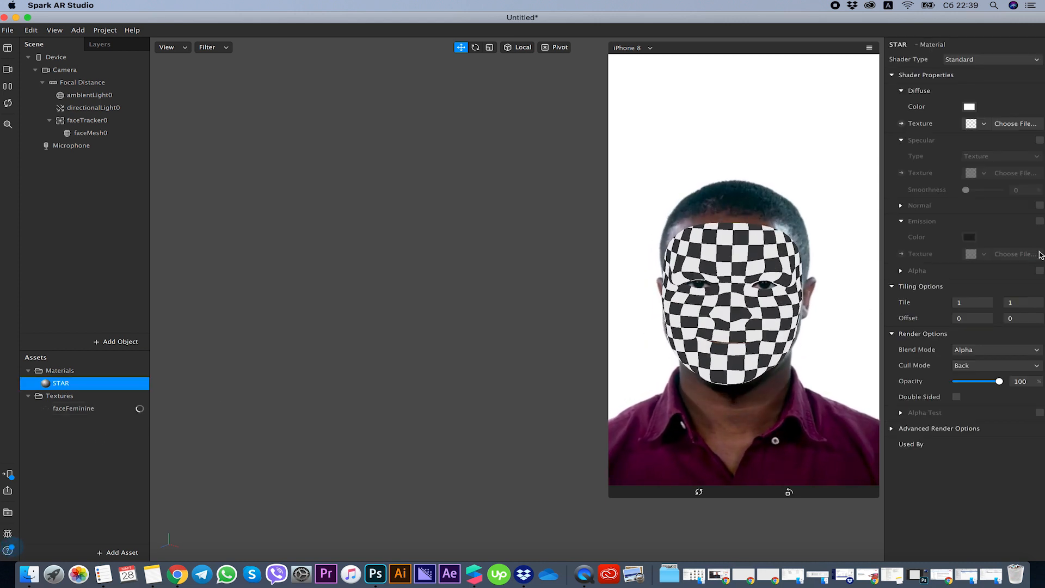
left_click(991, 60)
left_click(966, 75)
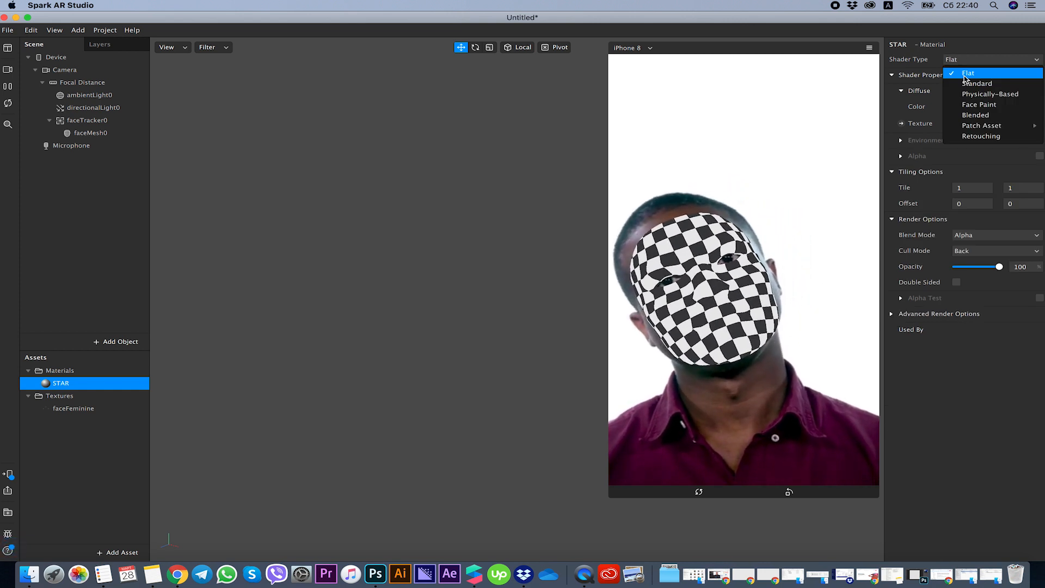
left_click(965, 78)
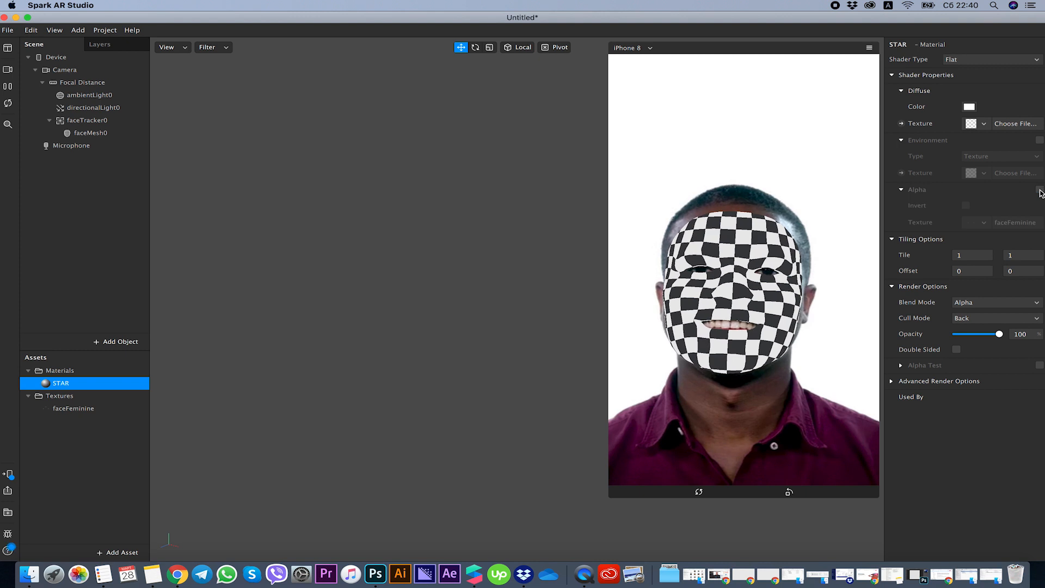
left_click(973, 221)
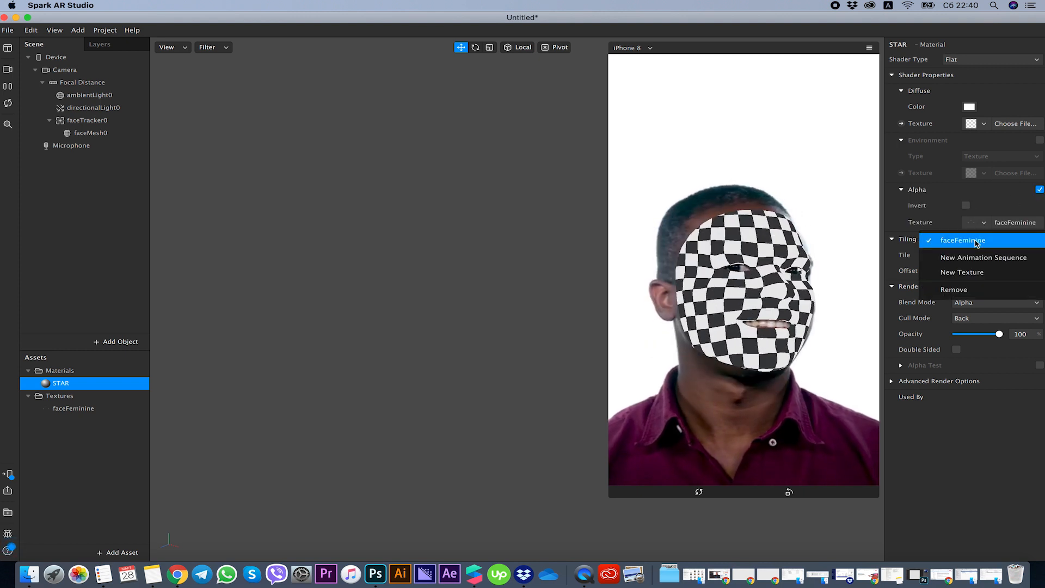
left_click(952, 242)
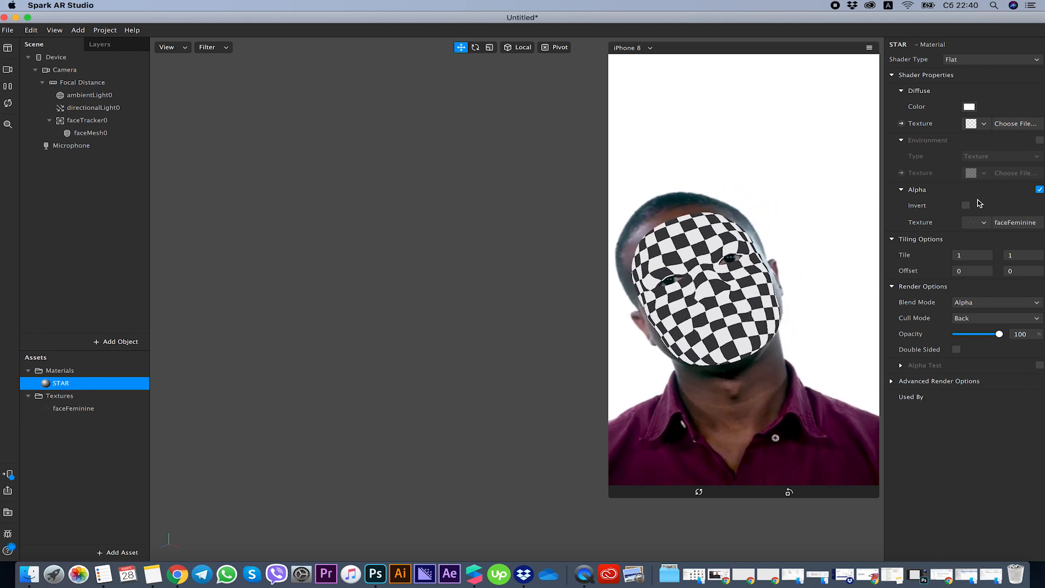
Assign the STAR material to faceMesh0.
left_click(80, 132)
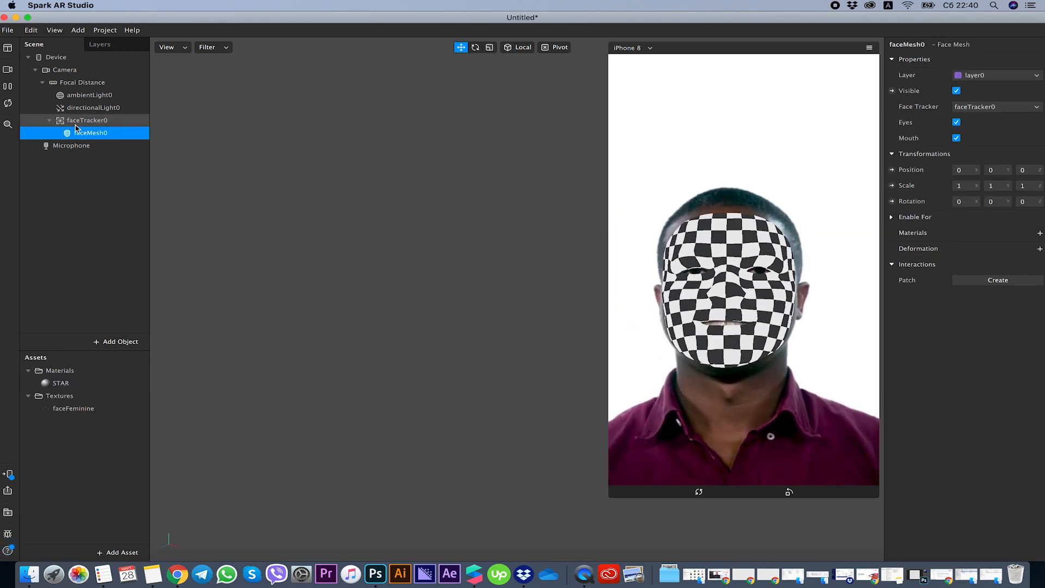
left_click(1040, 234)
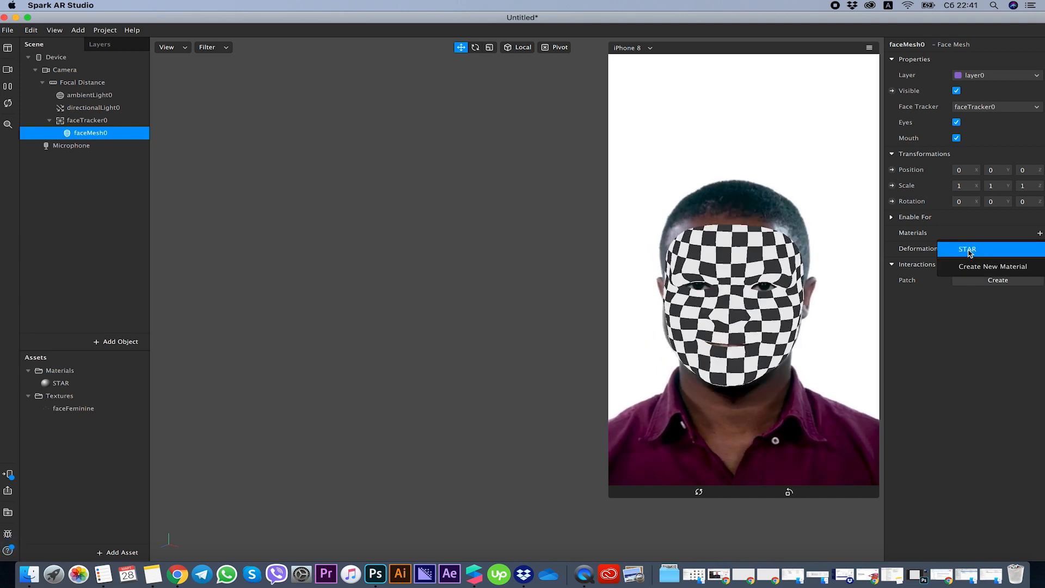
left_click(969, 251)
double_click(70, 384)
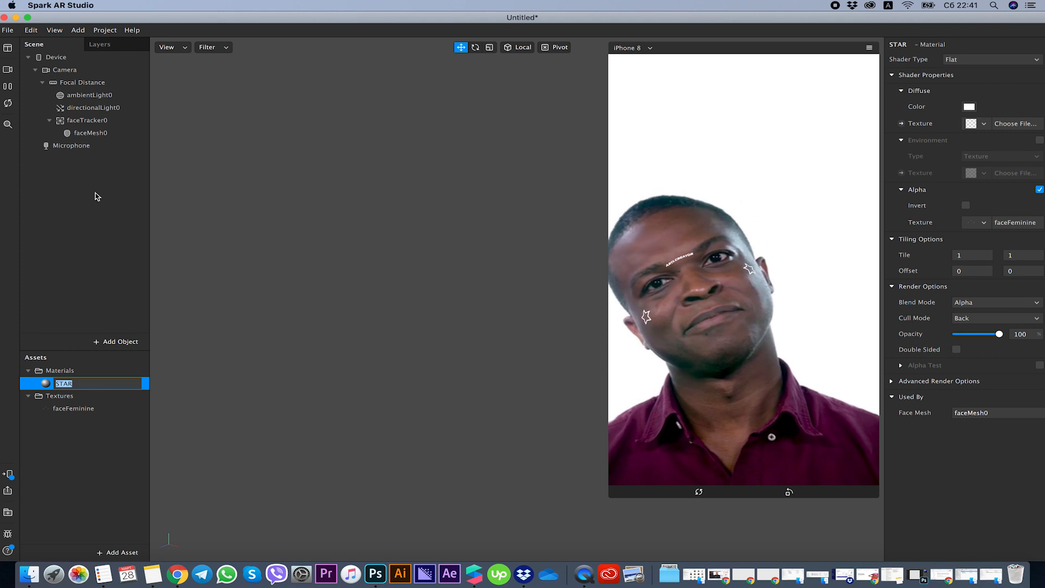
left_click(88, 133)
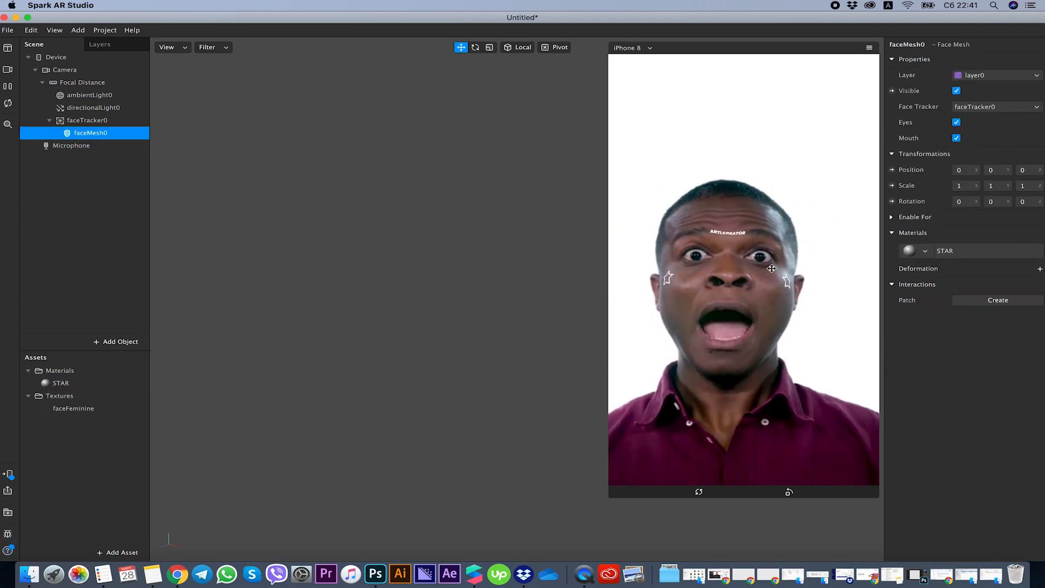
Try Green, Magenta, Purple and White as the STAR material's diffuse color, and settle on Orange.
double_click(94, 382)
left_click(970, 108)
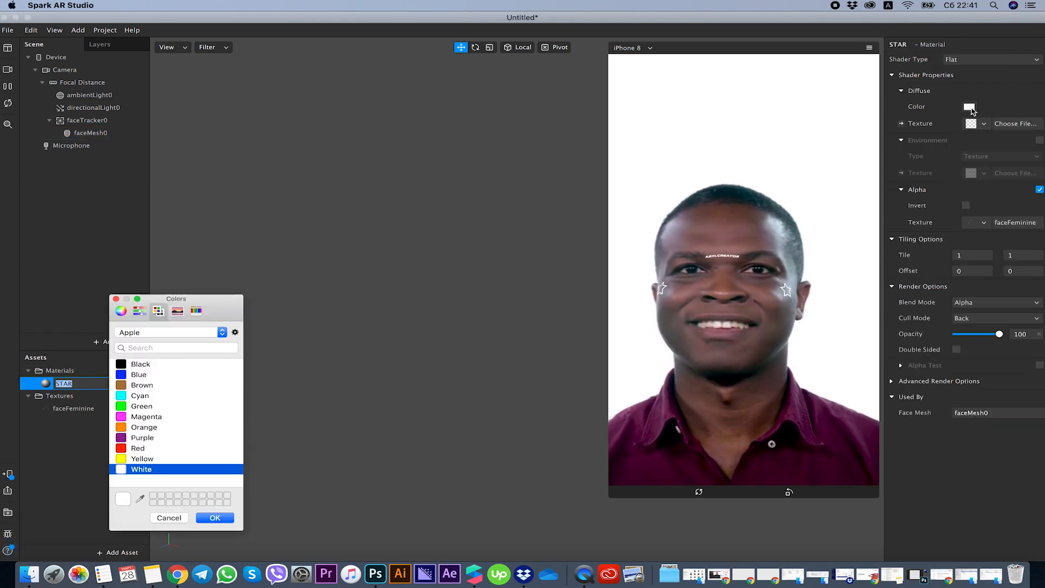
left_click(199, 407)
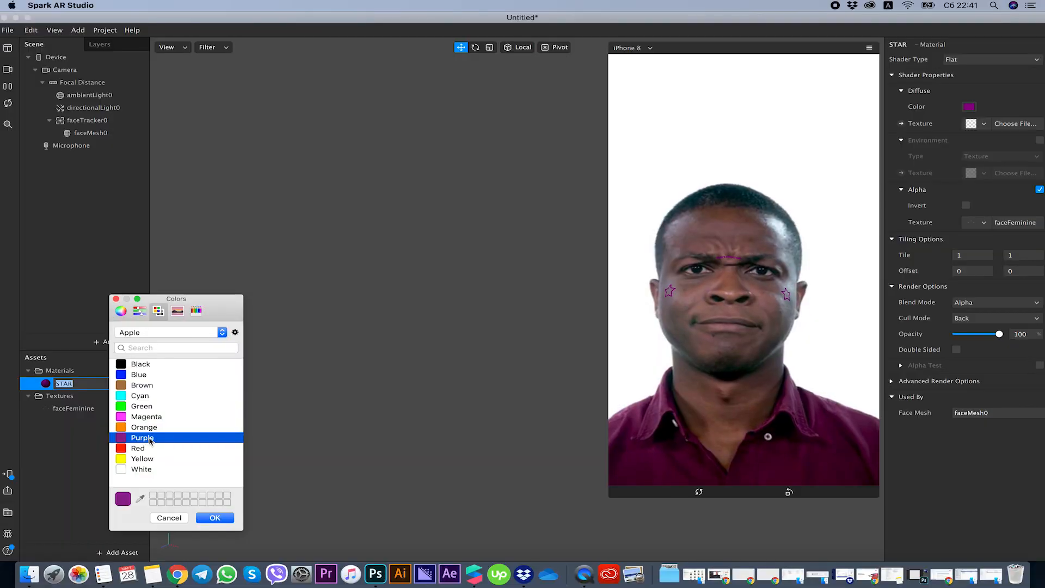
left_click(133, 407)
left_click(149, 418)
left_click(149, 438)
left_click(146, 470)
left_click(148, 427)
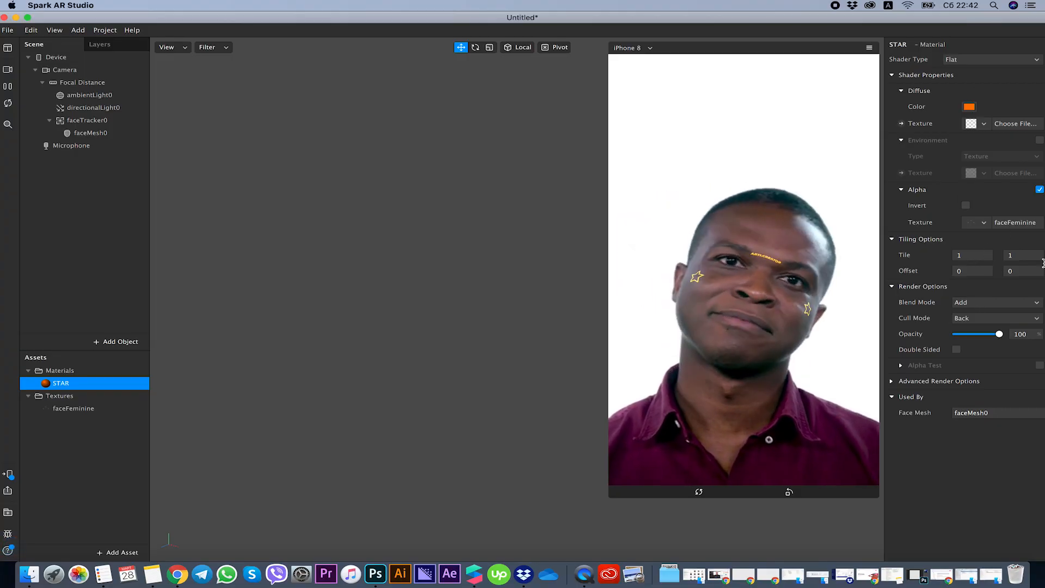
Change the STAR material's shader type to Standard and enable its Specular property.
left_click(972, 59)
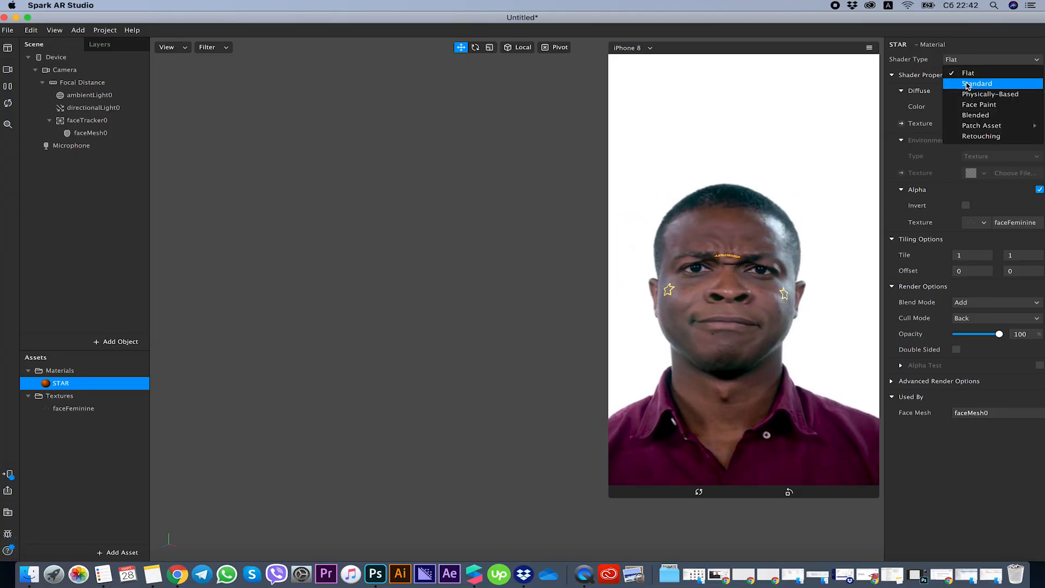
left_click(975, 83)
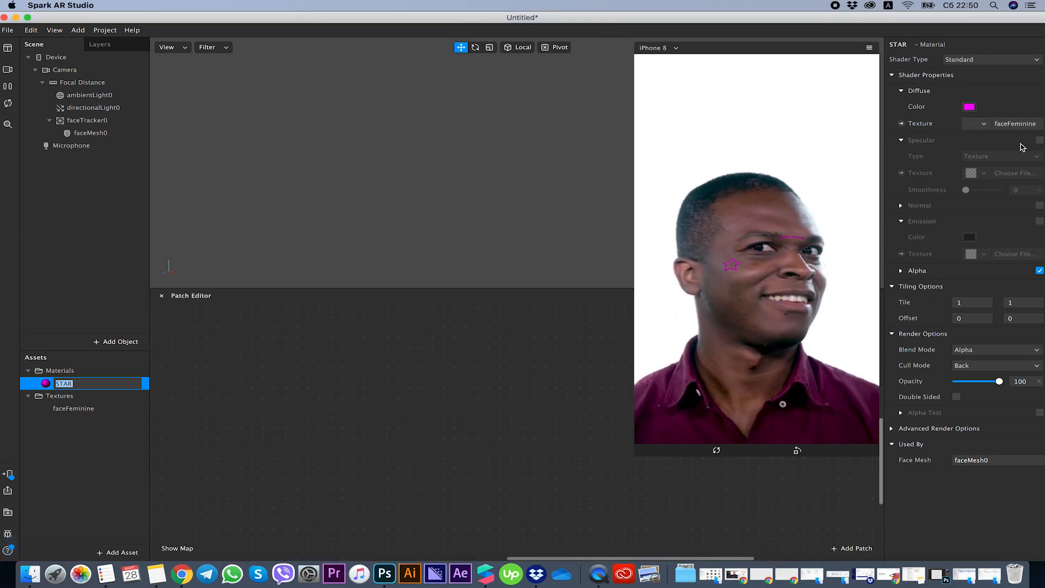
left_click(1040, 140)
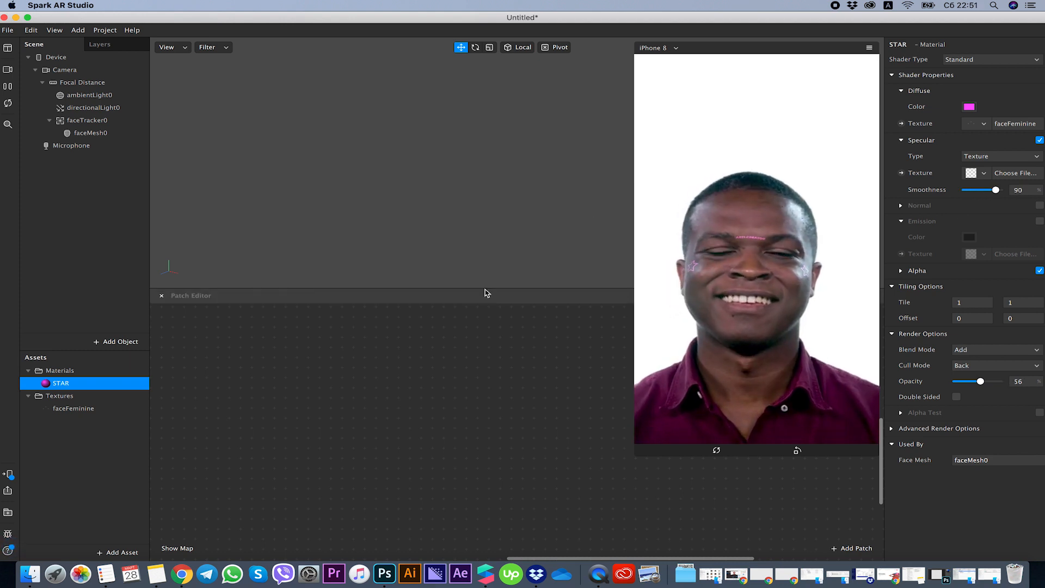
Switch to Photoshop, delete the ARTI.creator text and re-export the faceFeminine texture with only the two stars.
left_click(385, 574)
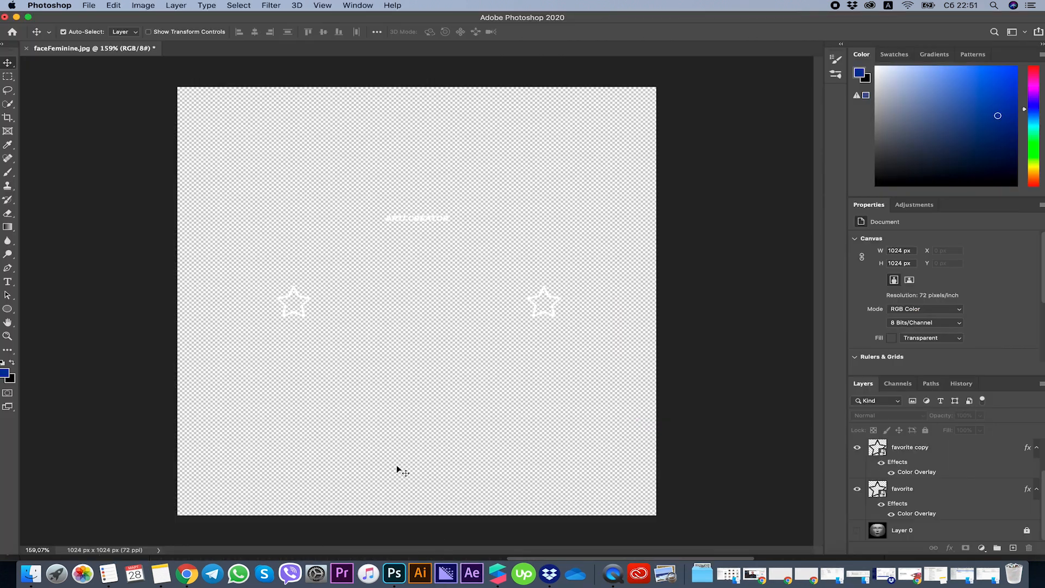
left_click(425, 218)
key("Delete")
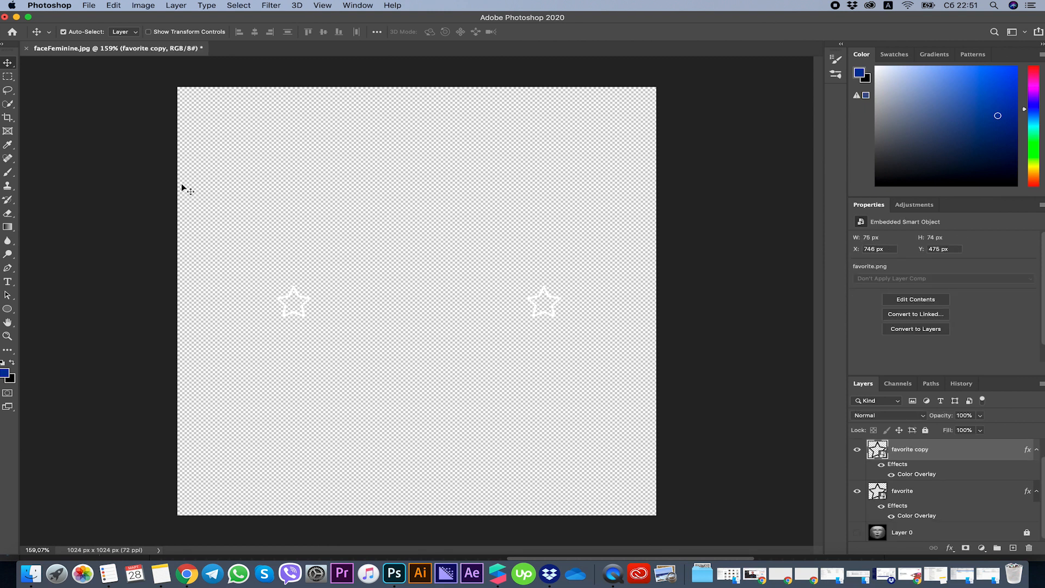
left_click(89, 5)
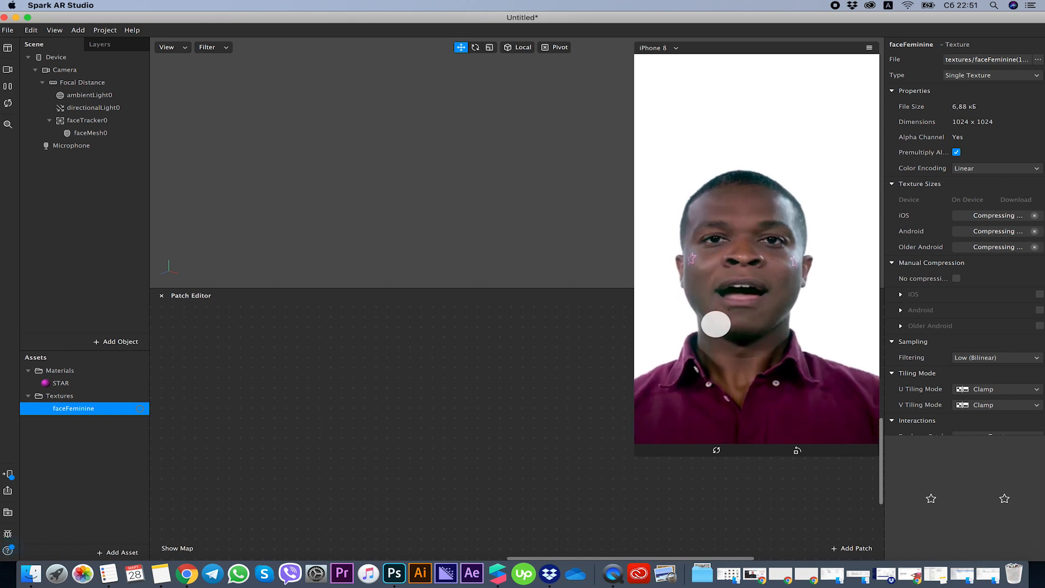
Add a second Face Tracker to the scene and insert a Face Mesh under it.
left_click(116, 341)
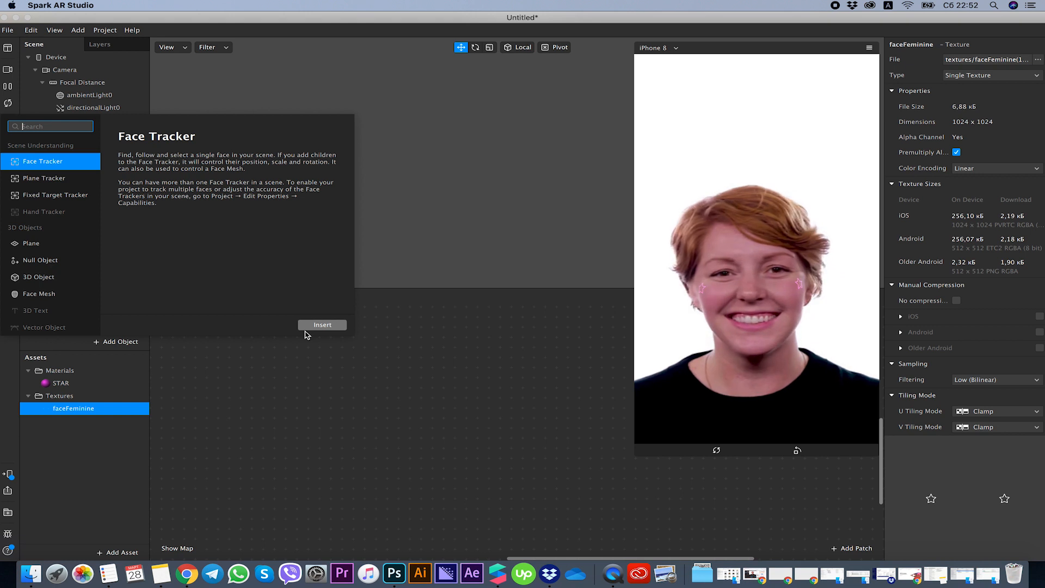
left_click(311, 327)
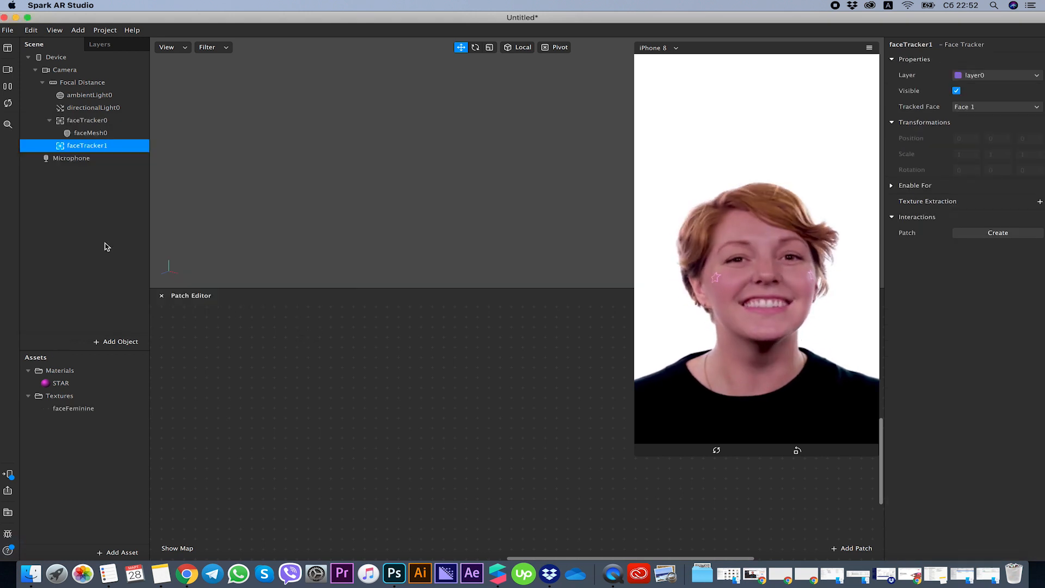
right_click(76, 147)
mouse_move(104, 154)
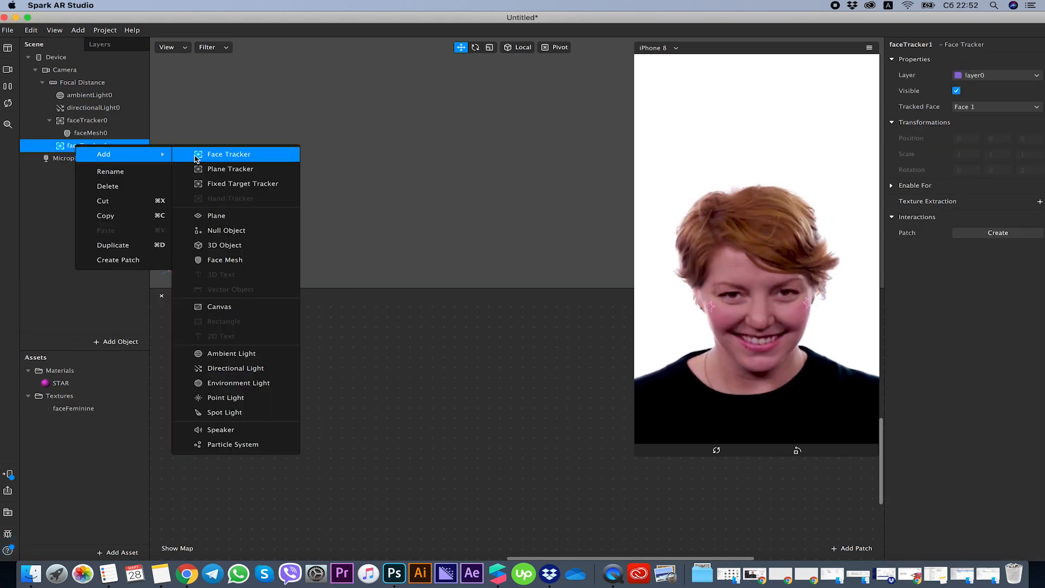
left_click(233, 258)
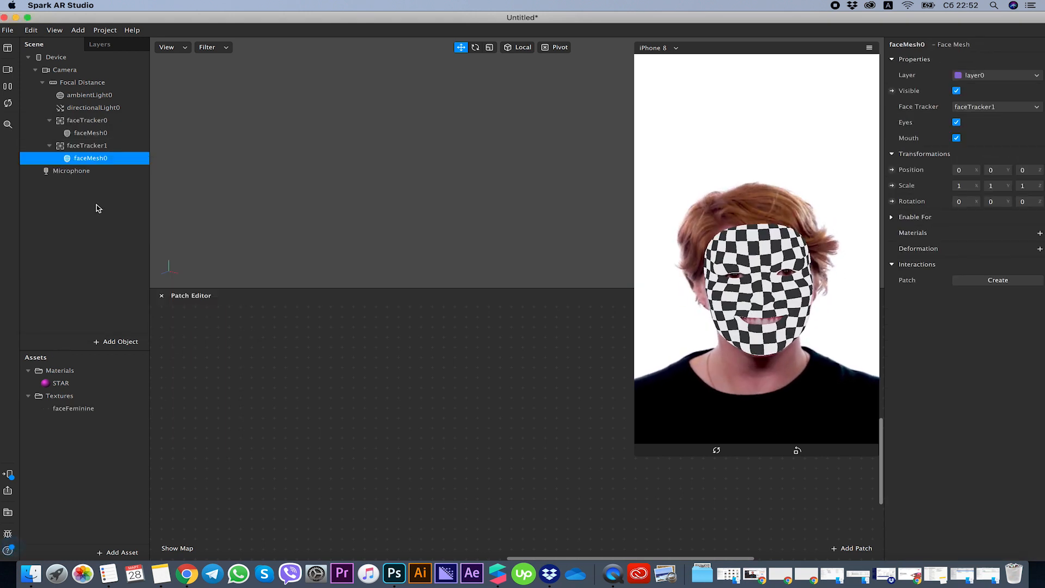
Create a new material for the face mesh under the second face tracker and rename it RETOUCH.
left_click(1041, 238)
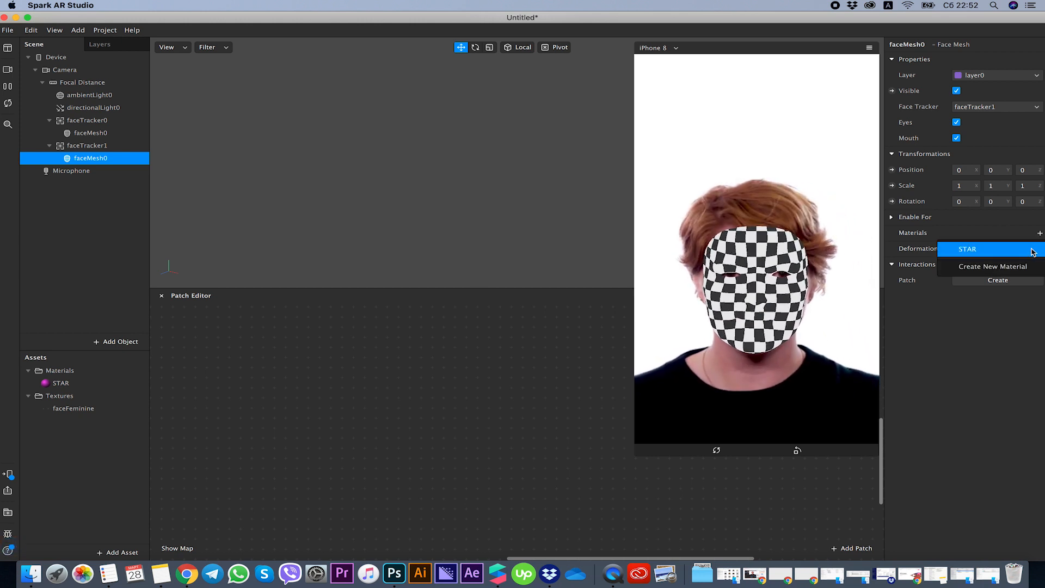
left_click(1026, 264)
double_click(71, 396)
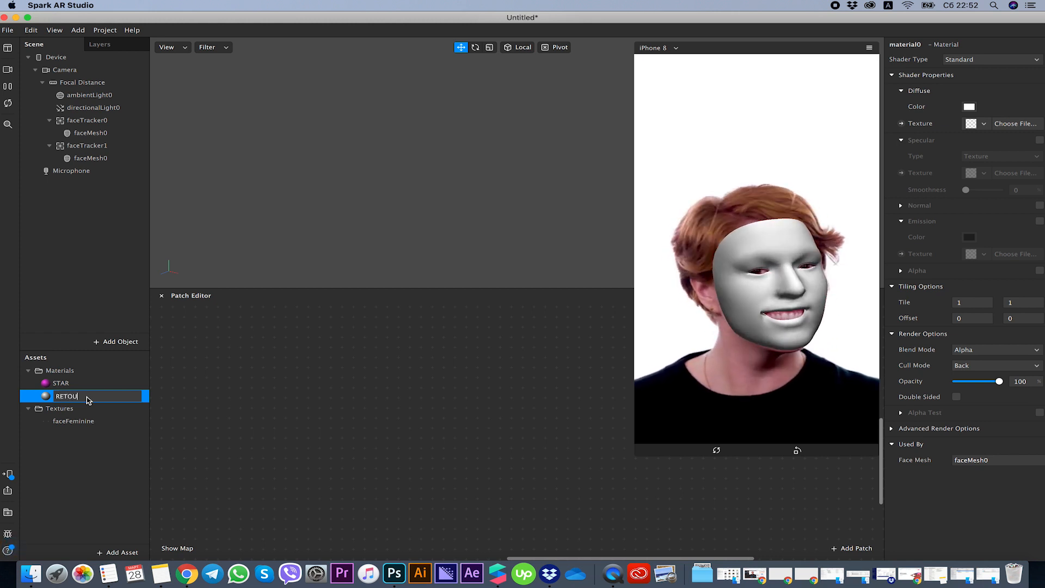
type("RETOUCH")
key("Return")
Change the RETOUCH material's shader type to Retouching and raise its Skin Smoothing to 100%.
left_click(990, 59)
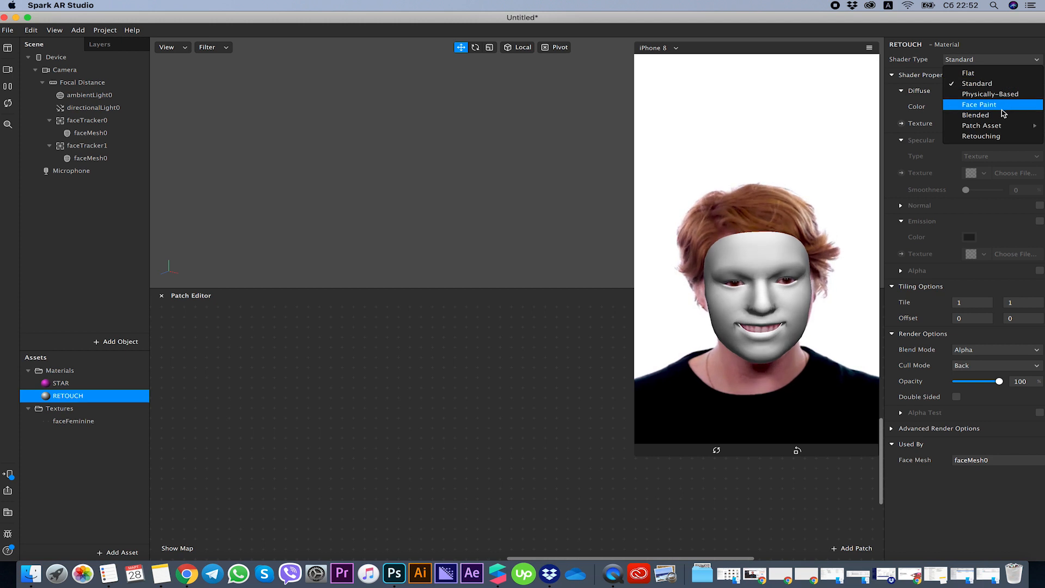
left_click(1001, 136)
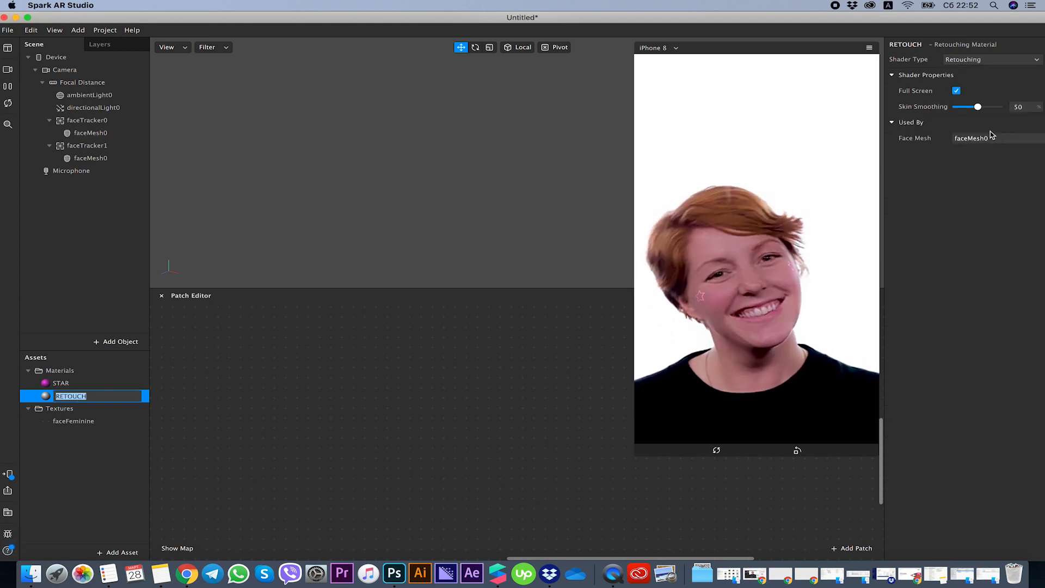
left_click_drag(979, 108, 1010, 113)
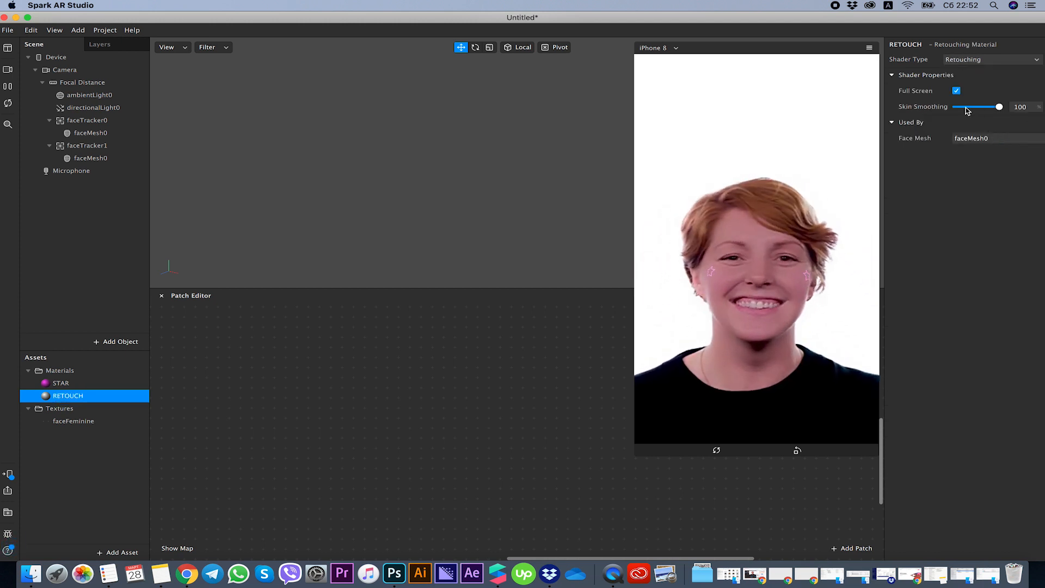
Enlarge the device preview and try lower Skin Smoothing levels on the RETOUCH material, settling on 56%.
left_click_drag(639, 460, 506, 516)
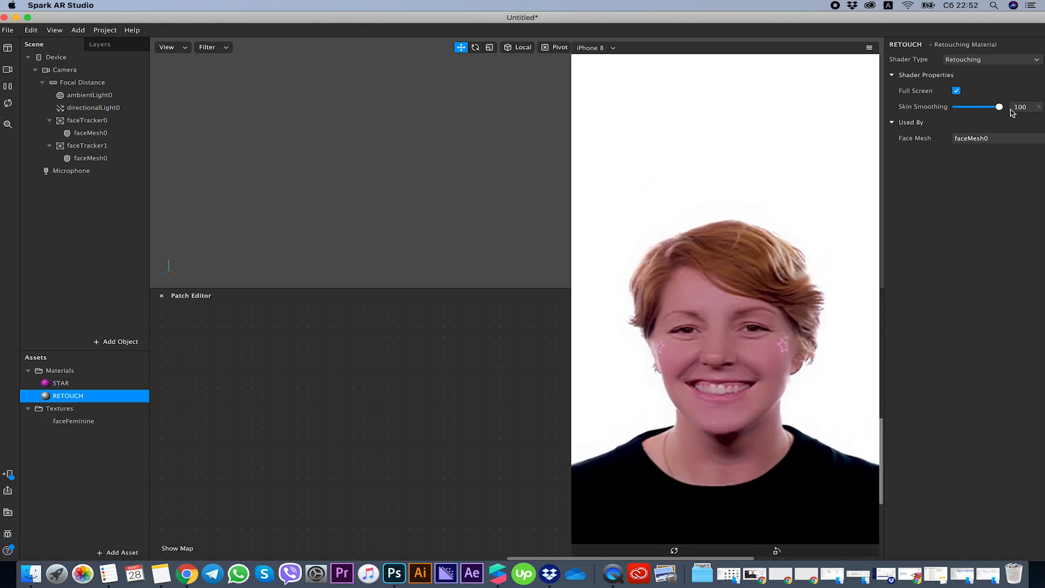
left_click_drag(990, 115, 883, 117)
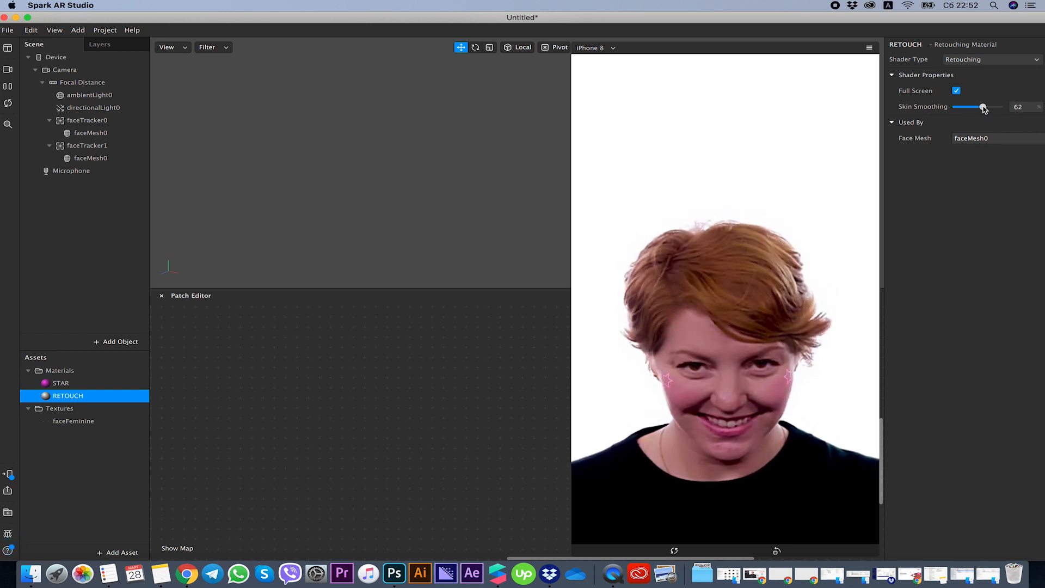
left_click_drag(985, 109, 1006, 116)
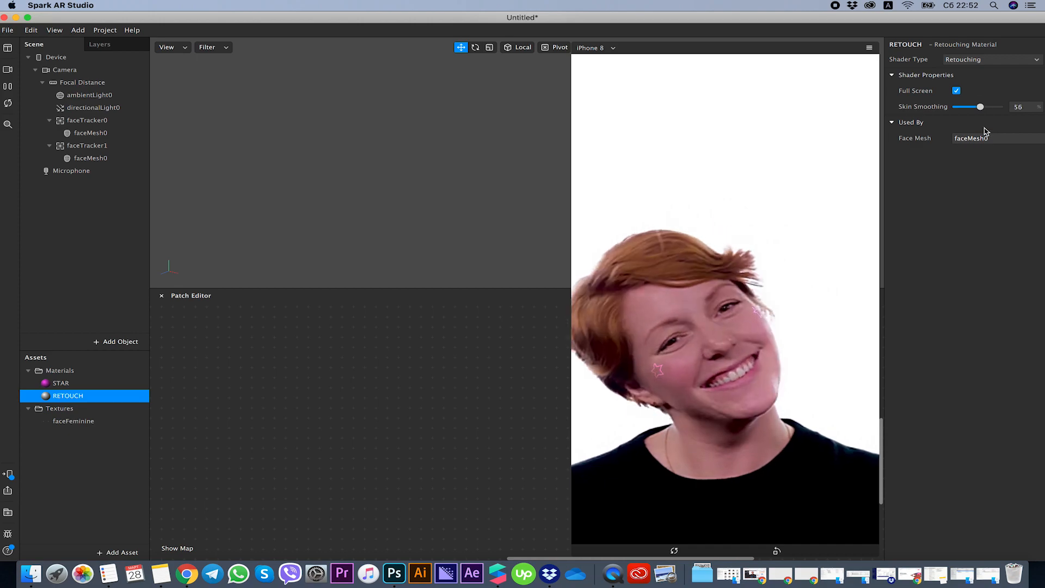